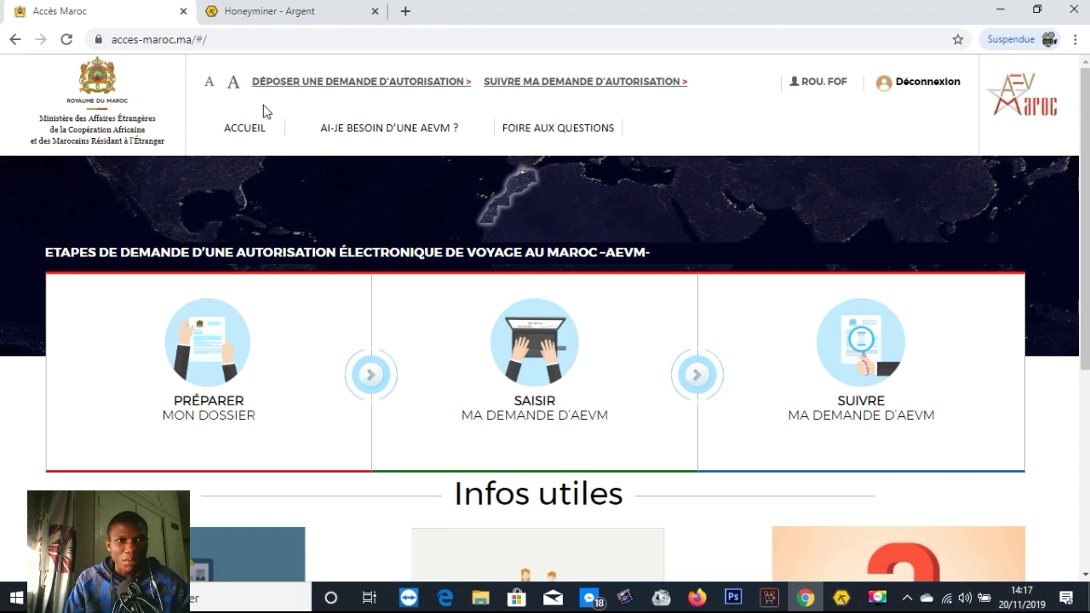
- Open a new travel authorization request and set the current nationality to GUINEE
left_click(300, 83)
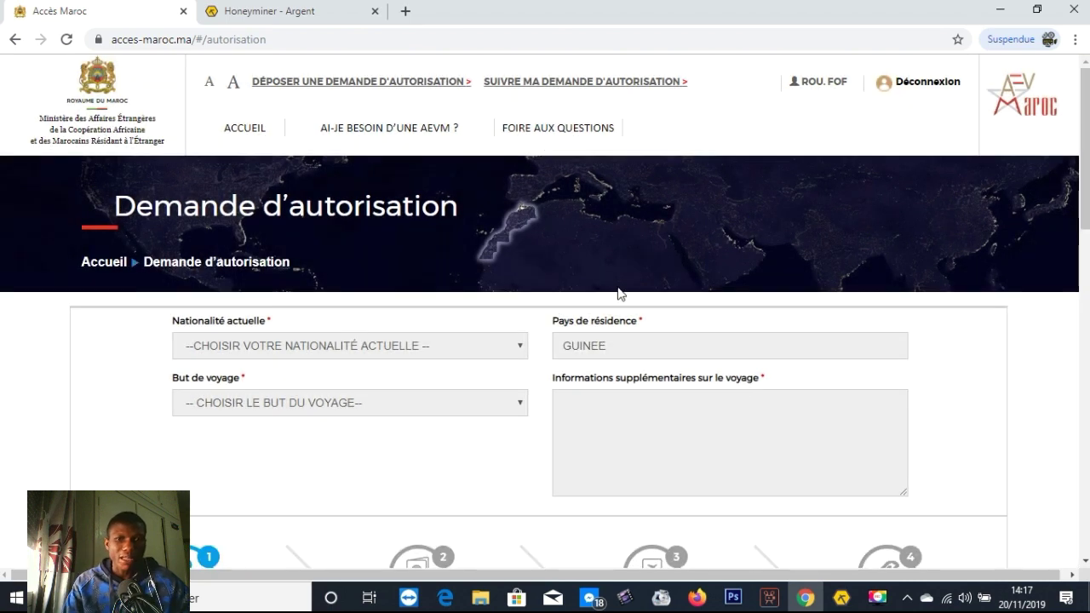
scroll(631, 315, "down", 2)
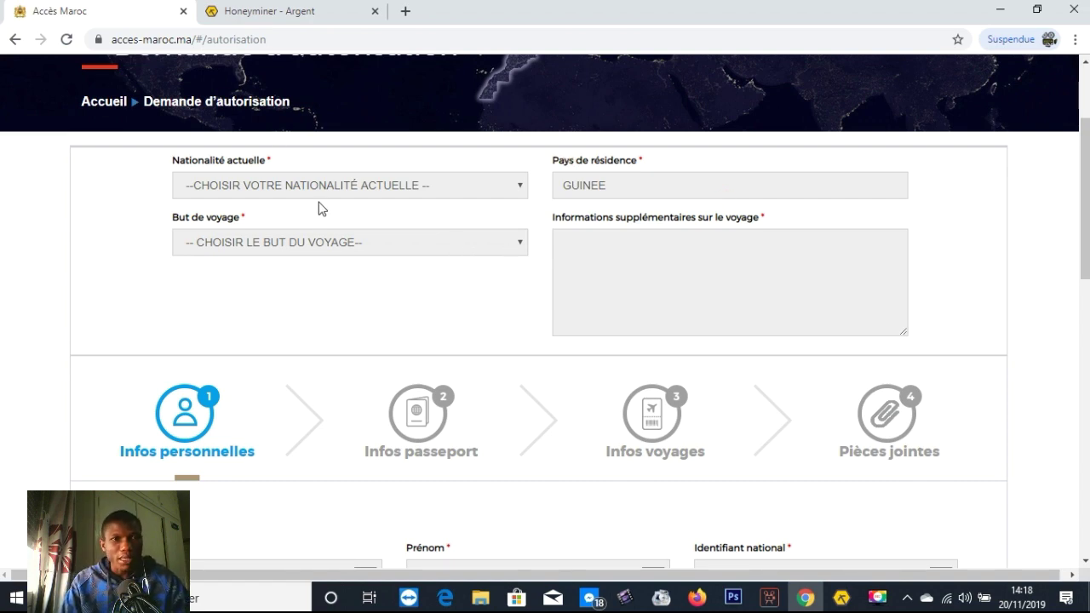
left_click(250, 193)
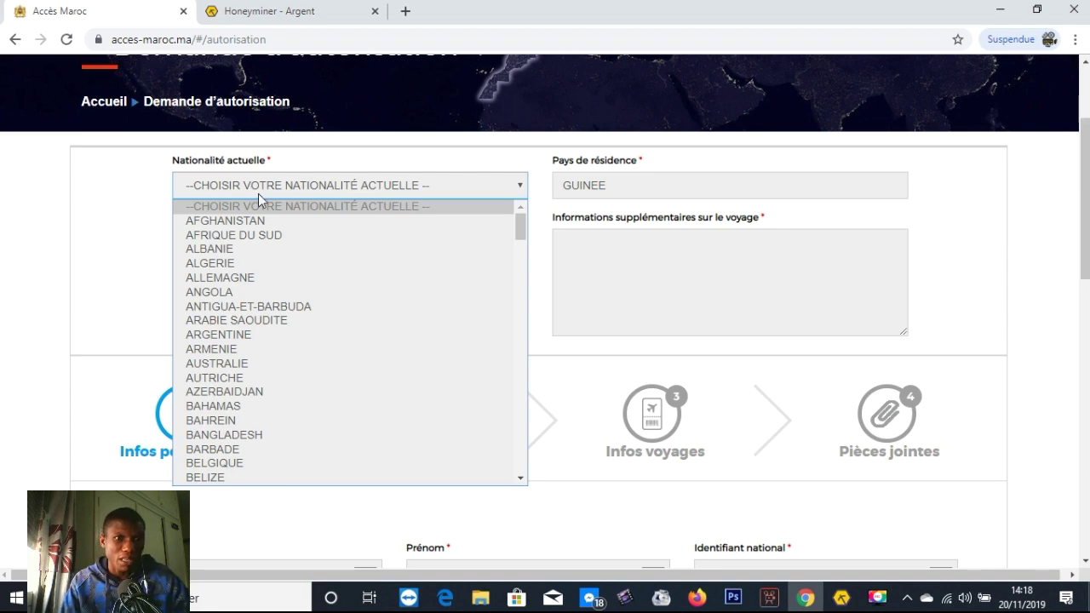
scroll(254, 294, "down", 20)
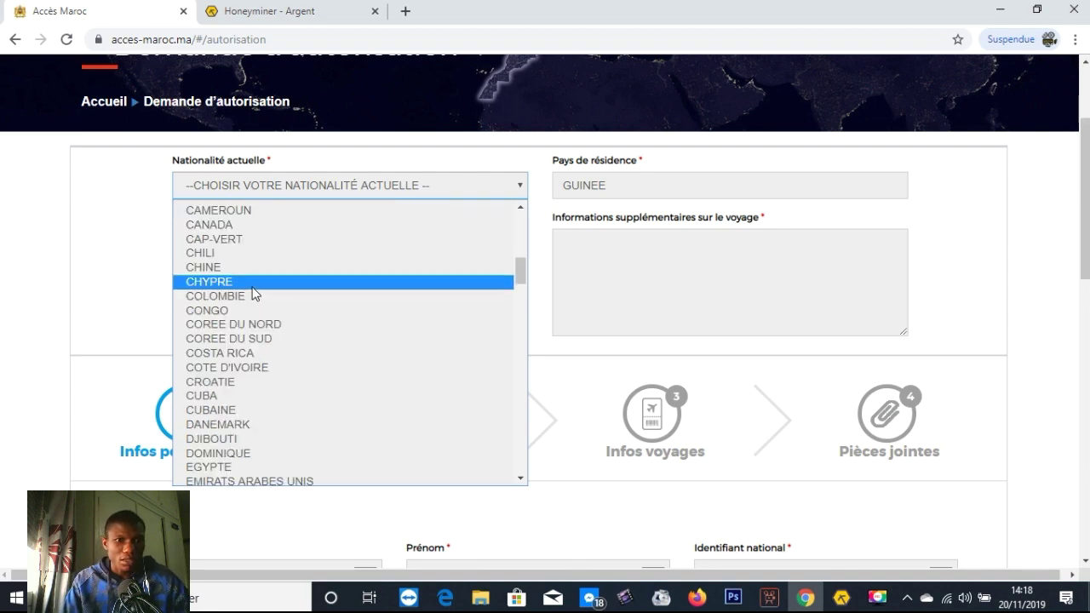
type("guinee")
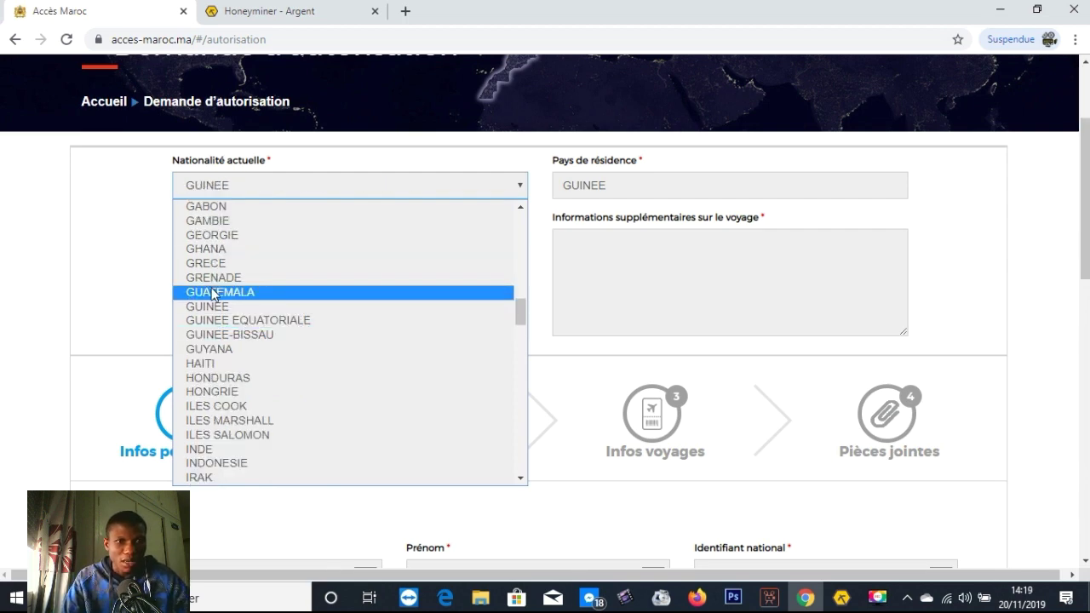
key("Return")
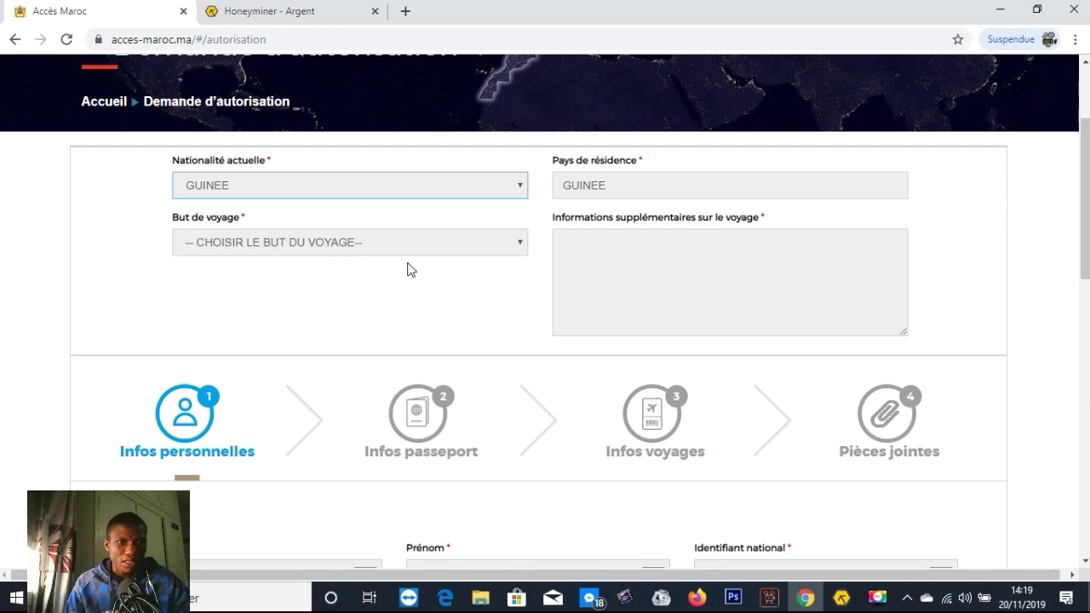
- Set the purpose of travel to ETUDES and place the cursor in the additional travel information field
left_click(322, 245)
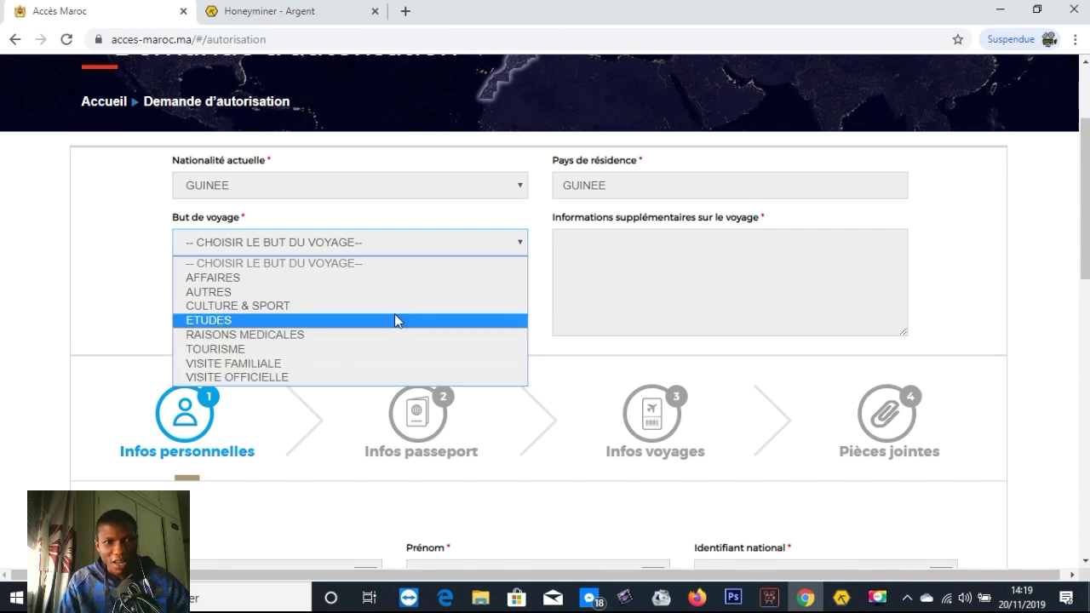
left_click(282, 321)
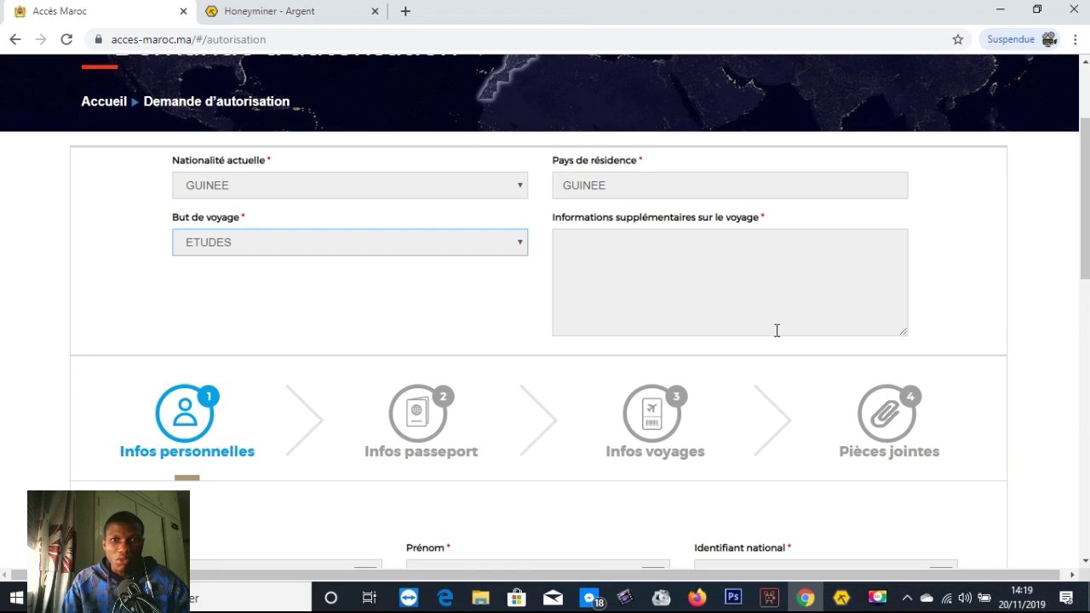
left_click(657, 290)
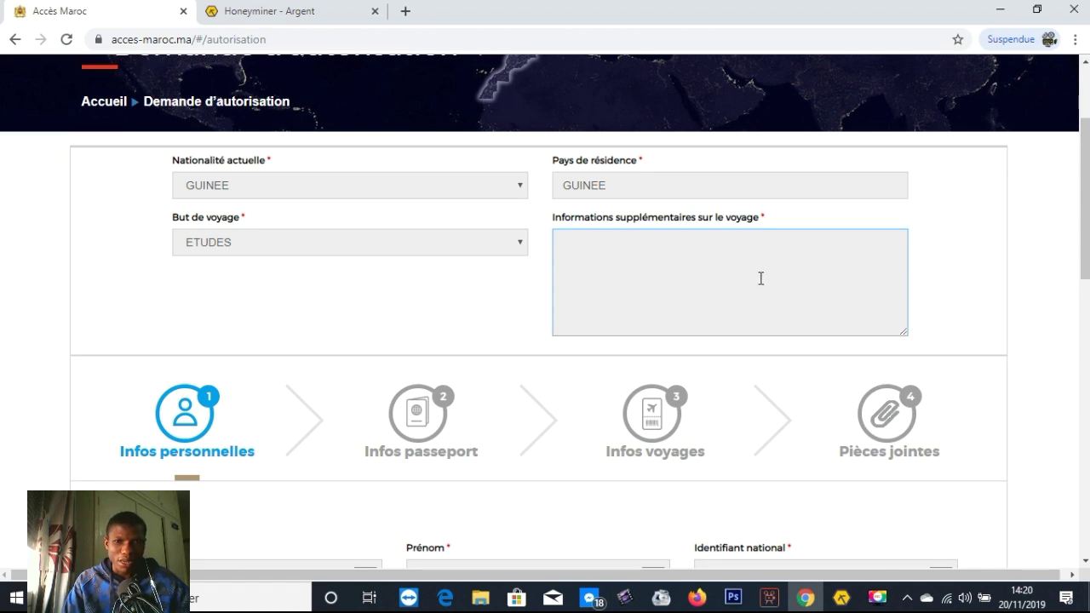
- Examine the personal information section, including the choices offered for marital status and sex
scroll(761, 278, "down", 1)
scroll(761, 279, "down", 2)
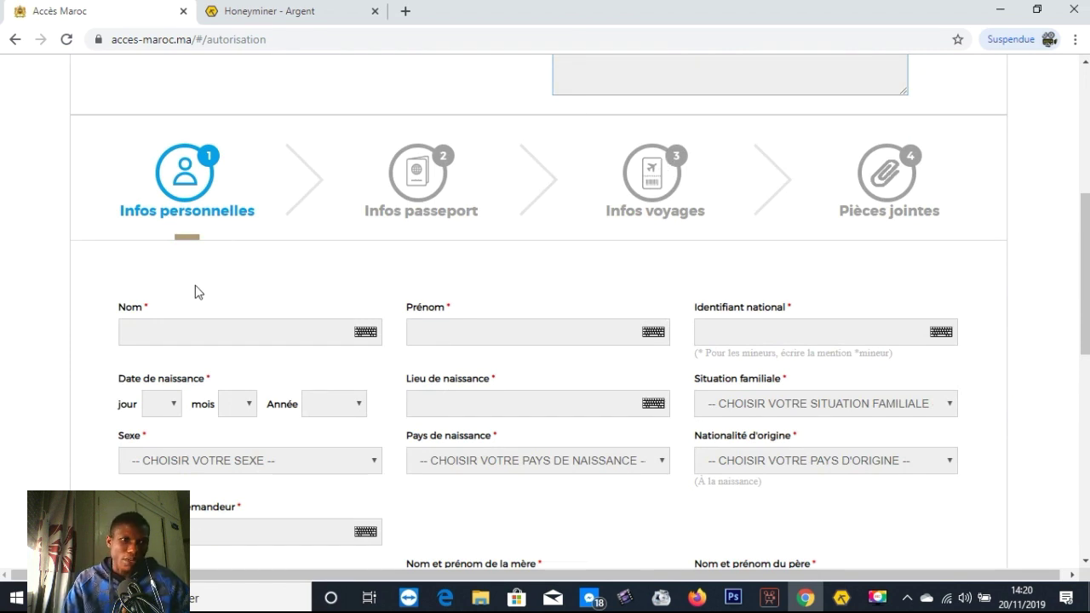
scroll(228, 313, "down", 2)
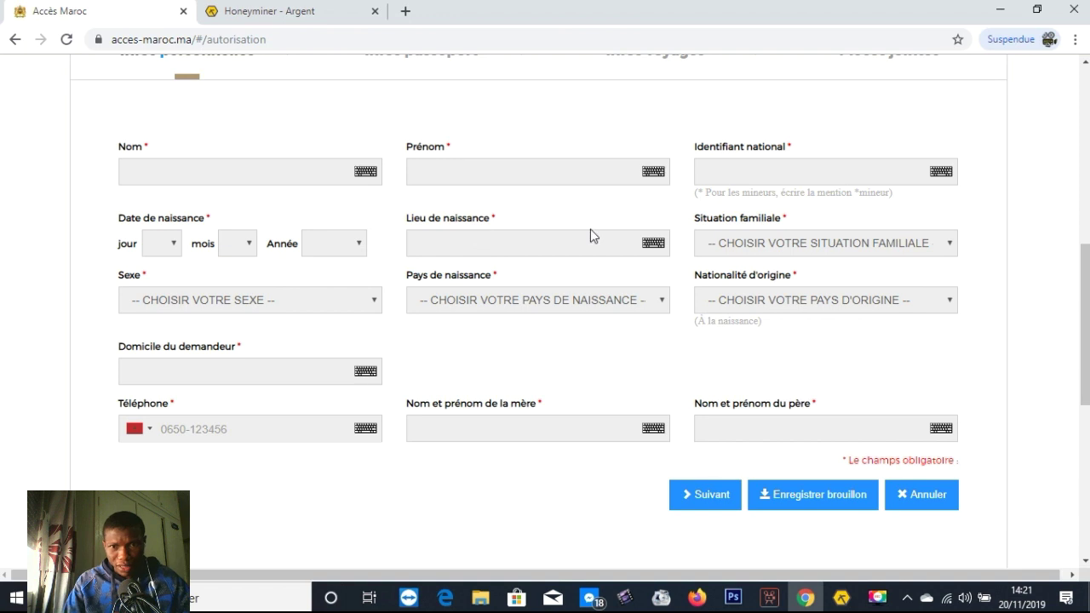
left_click(762, 245)
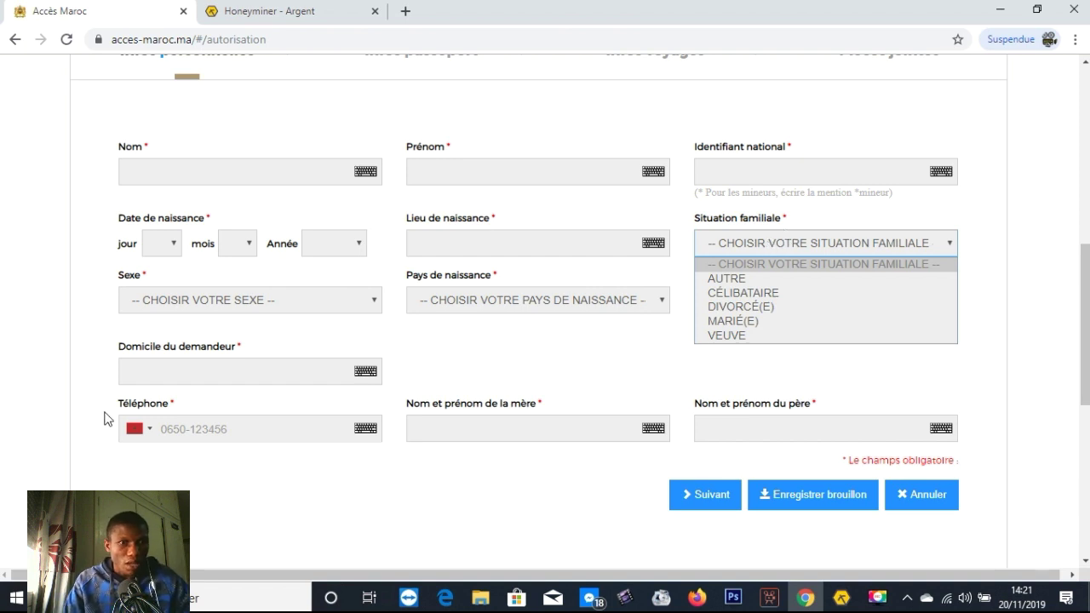
double_click(66, 313)
left_click(183, 303)
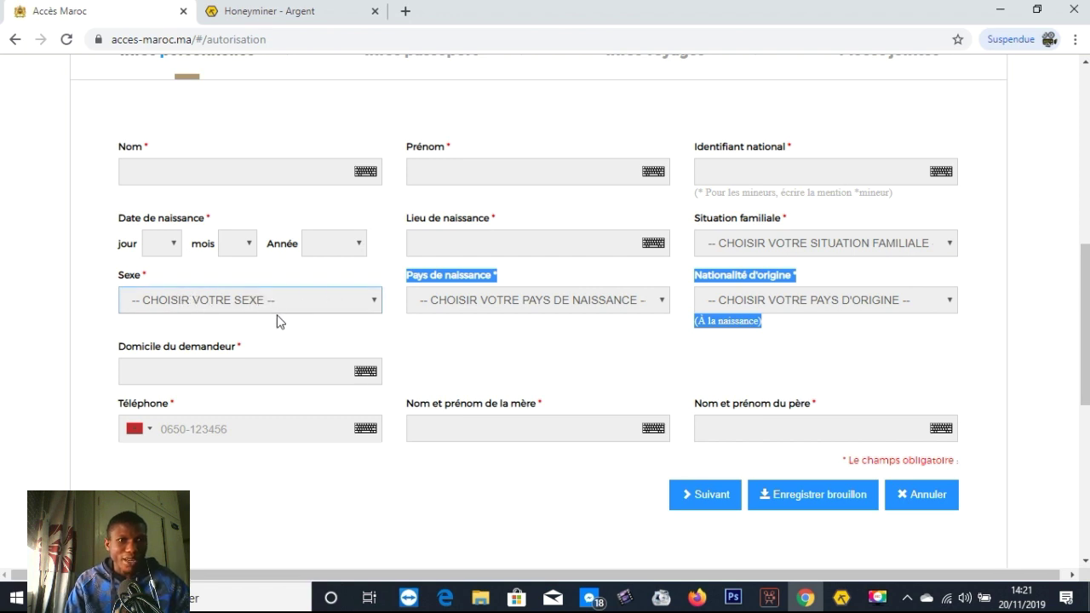
left_click(193, 305)
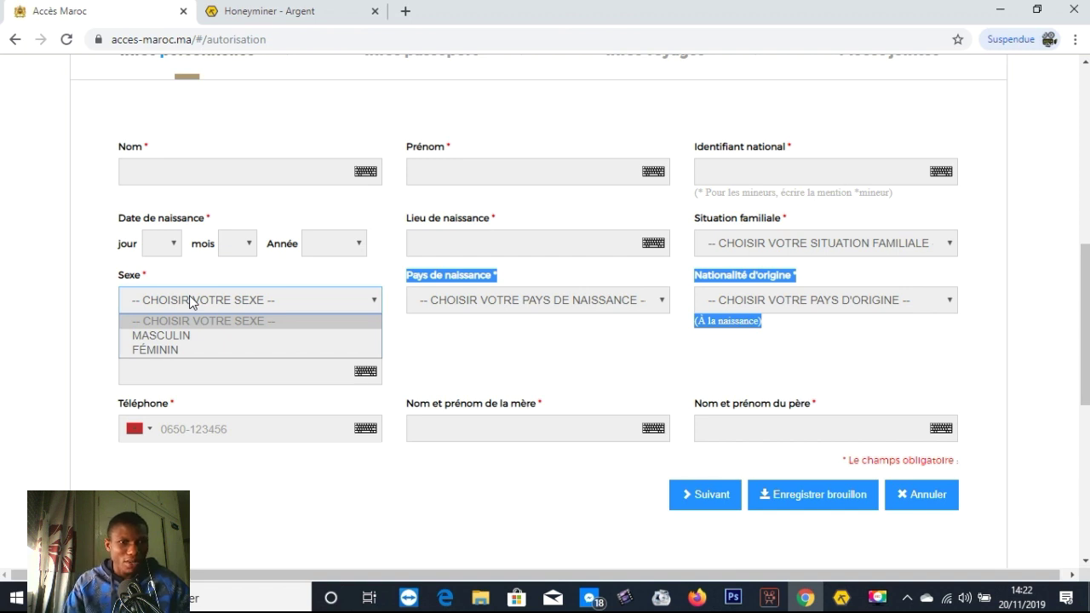
left_click(473, 332)
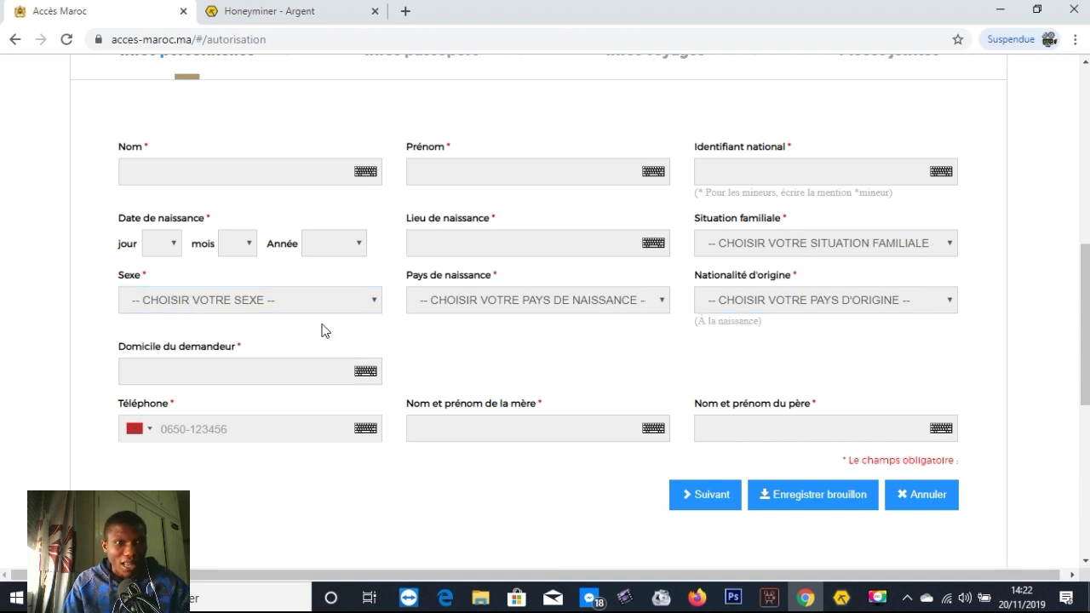
left_click(249, 307)
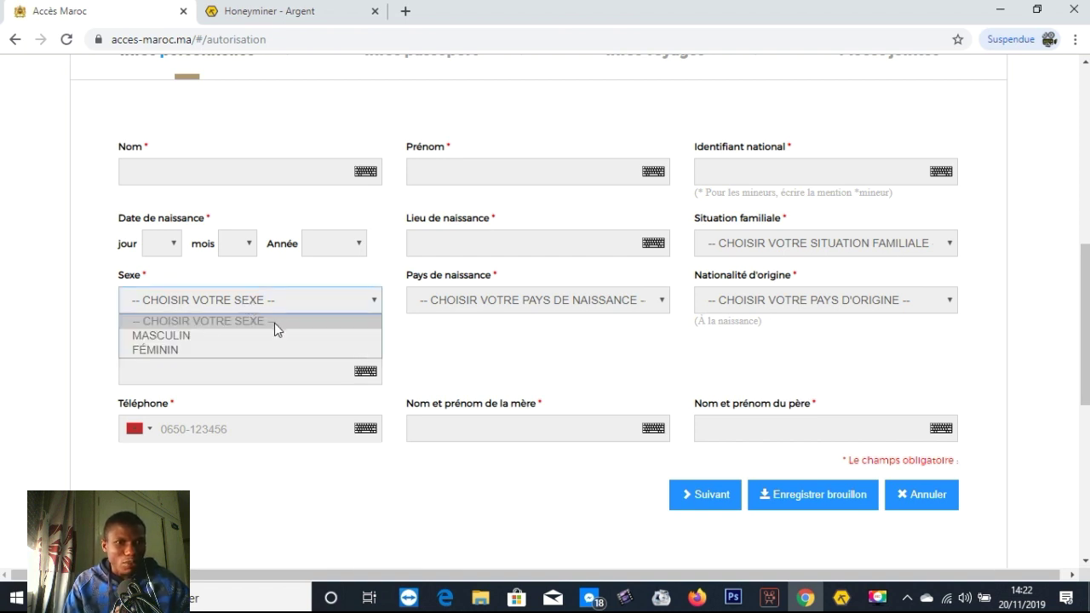
- Examine the fields for country of birth, original nationality, home address, phone country code and mother's name
left_click(454, 298)
left_click(452, 305)
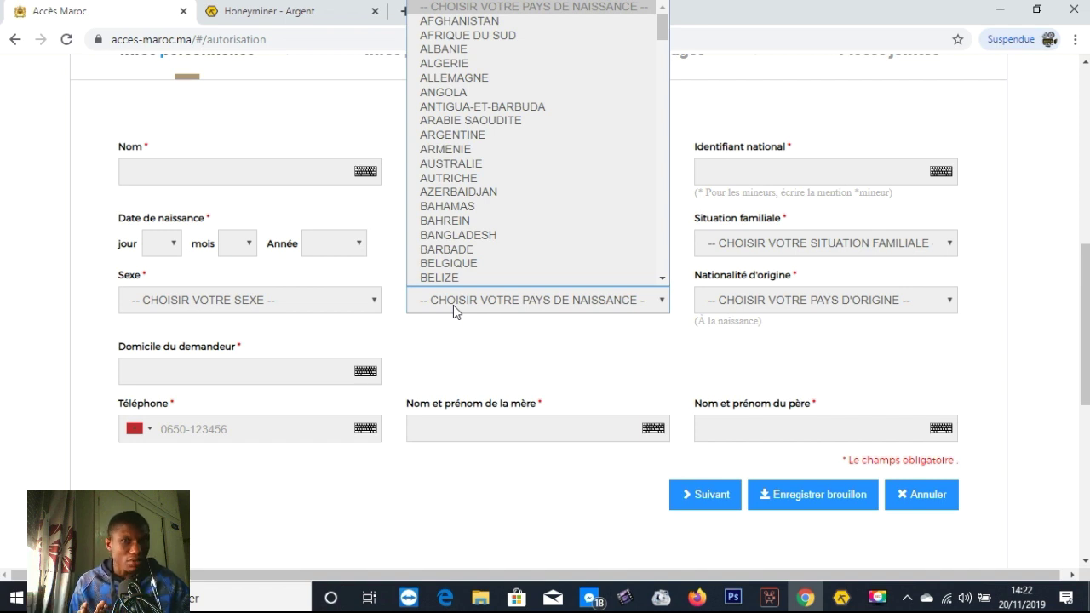
left_click(453, 305)
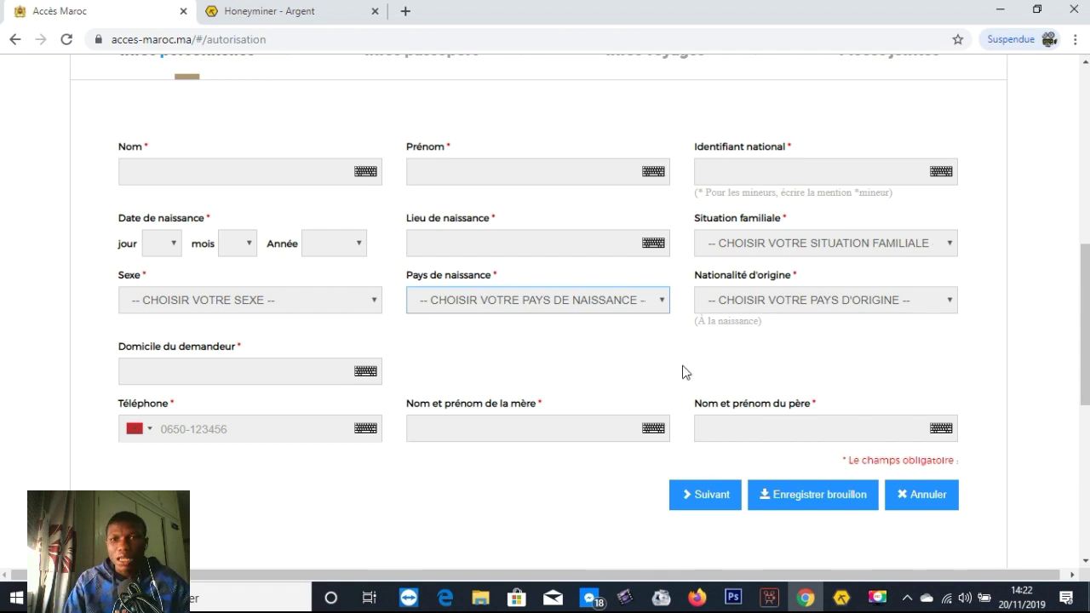
left_click(764, 306)
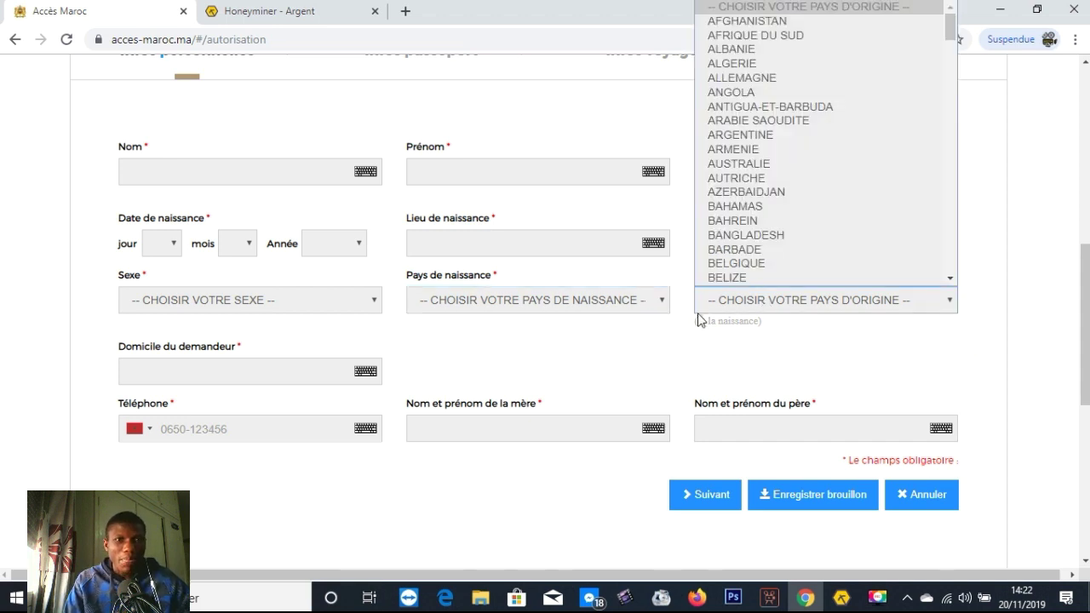
left_click(228, 373)
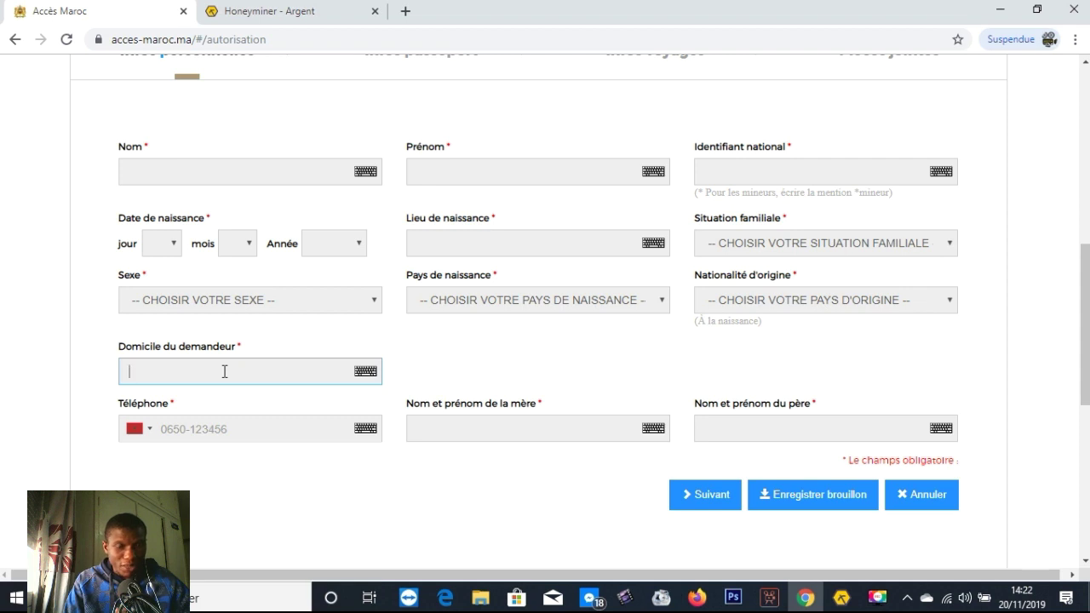
left_click(137, 432)
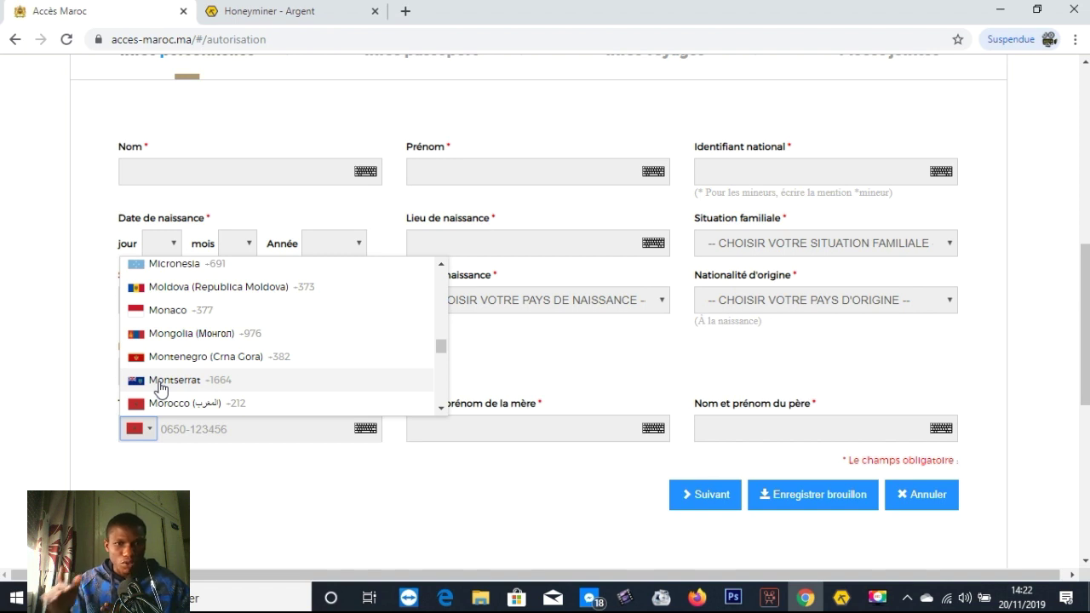
left_click(440, 427)
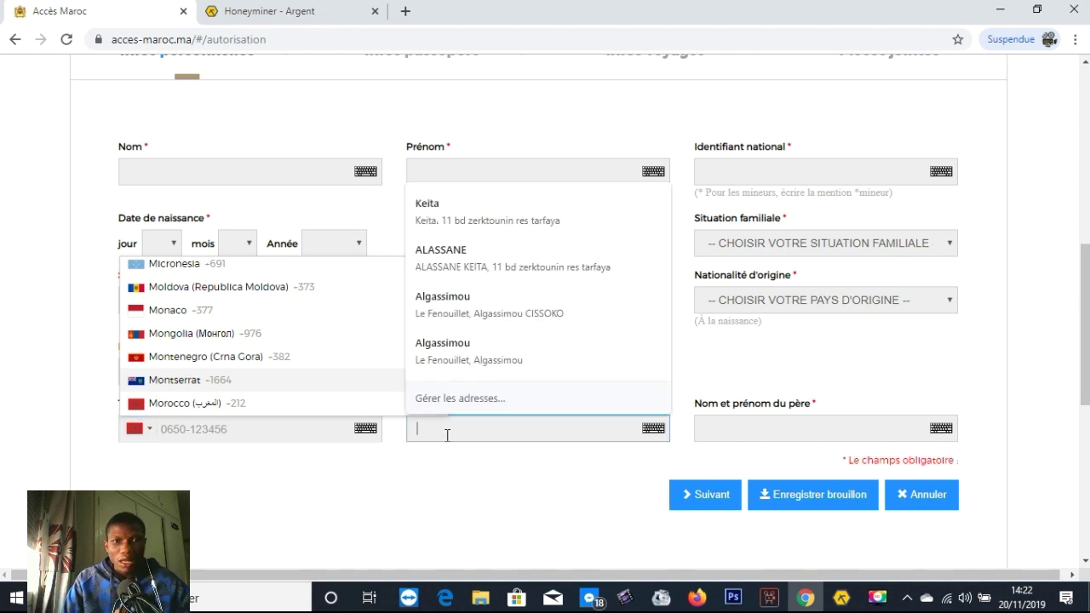
left_click(455, 489)
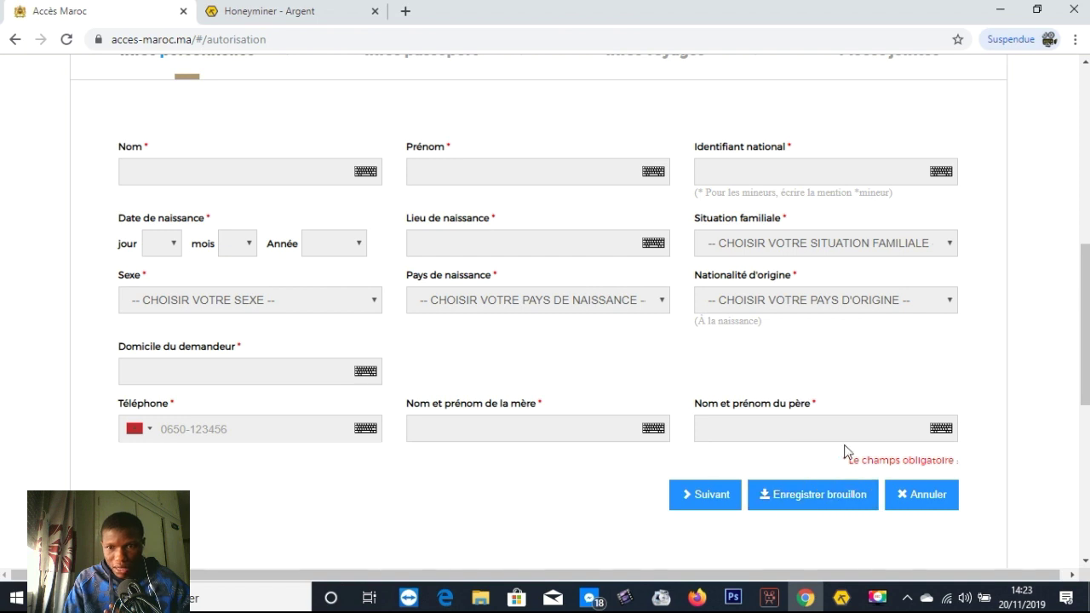
- Open the Infos passeport stage and examine its passport, visited countries, profession and previous authorization fields
scroll(818, 383, "up", 4)
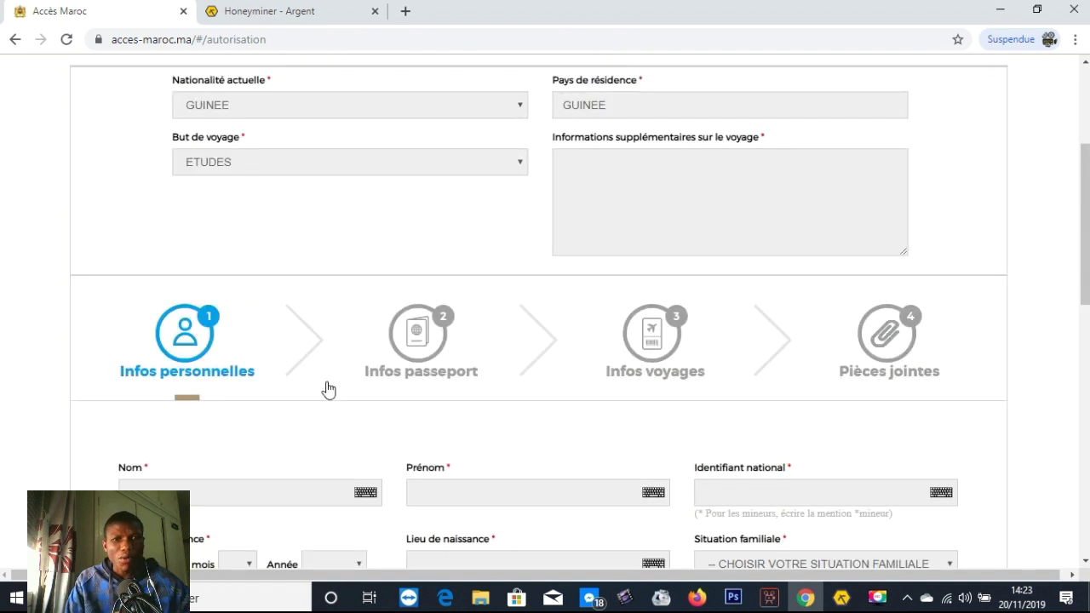
left_click(782, 382)
scroll(800, 503, "down", 2)
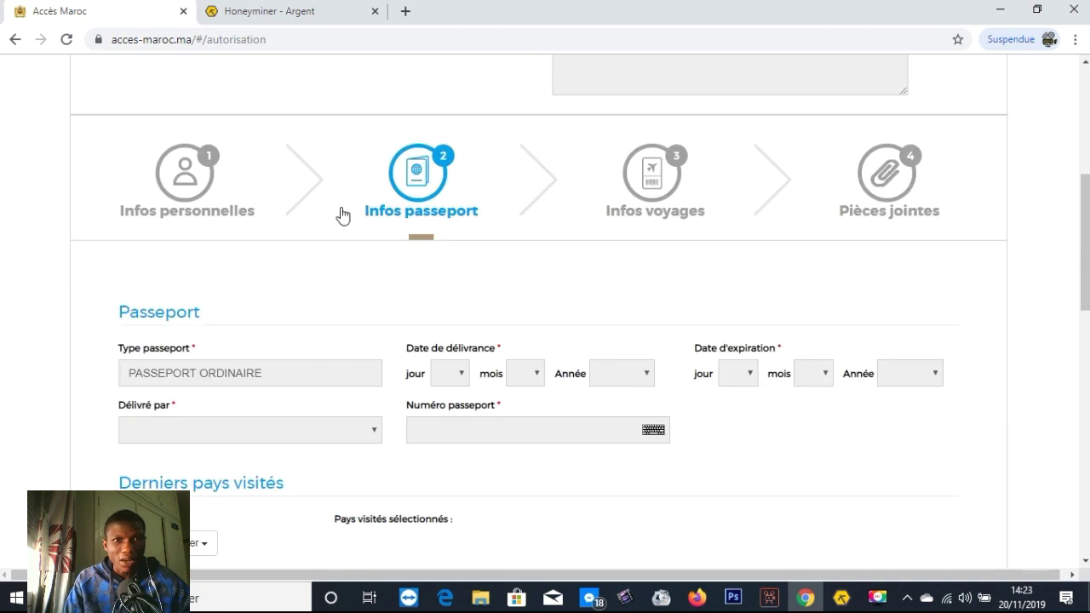
scroll(440, 247, "down", 1)
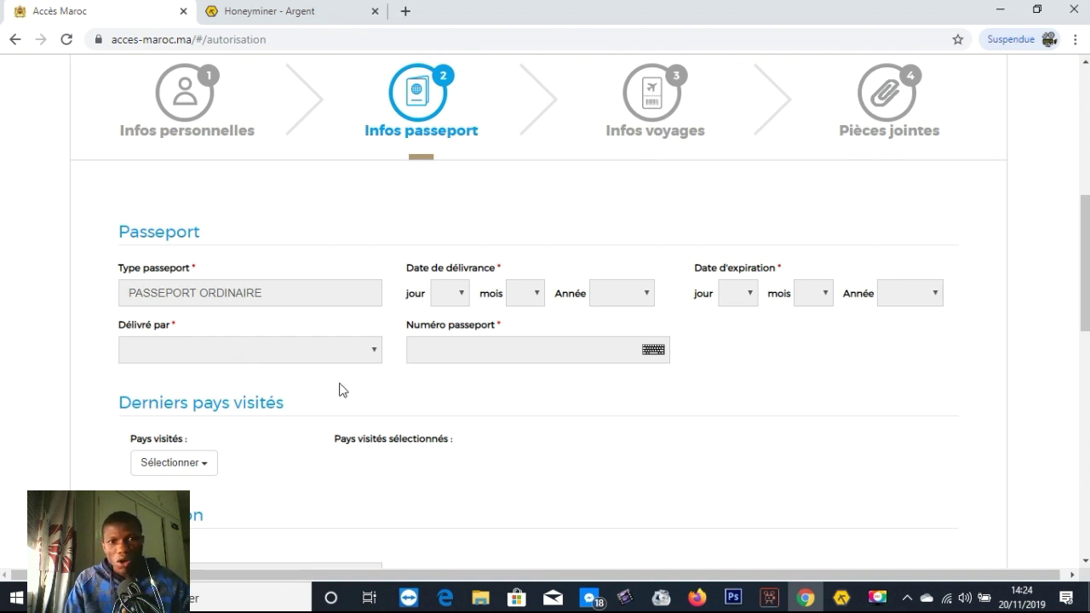
scroll(442, 349, "down", 2)
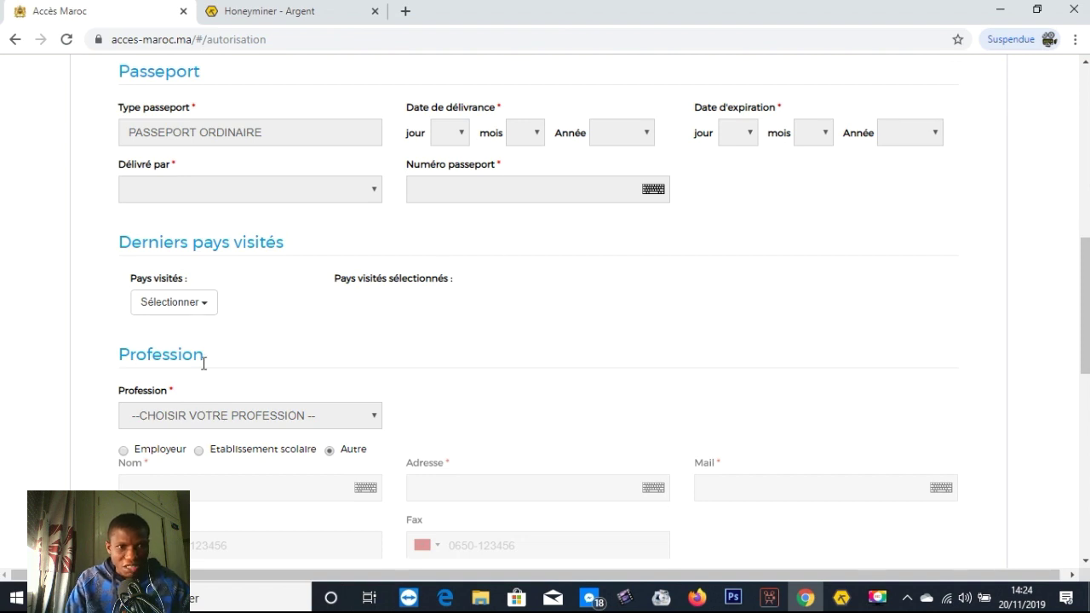
scroll(224, 364, "down", 1)
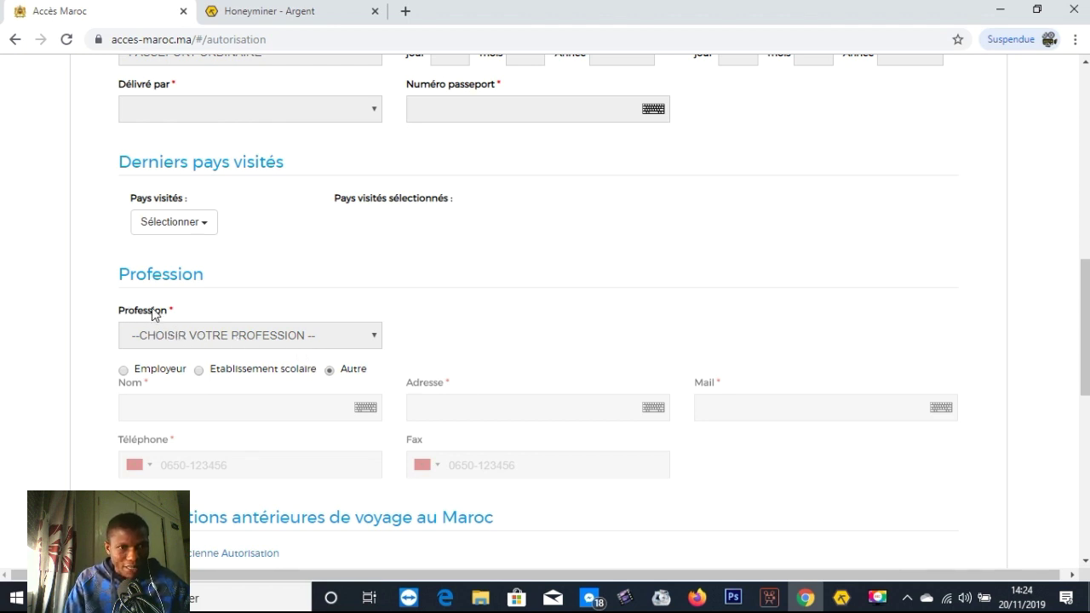
scroll(173, 316, "up", 2)
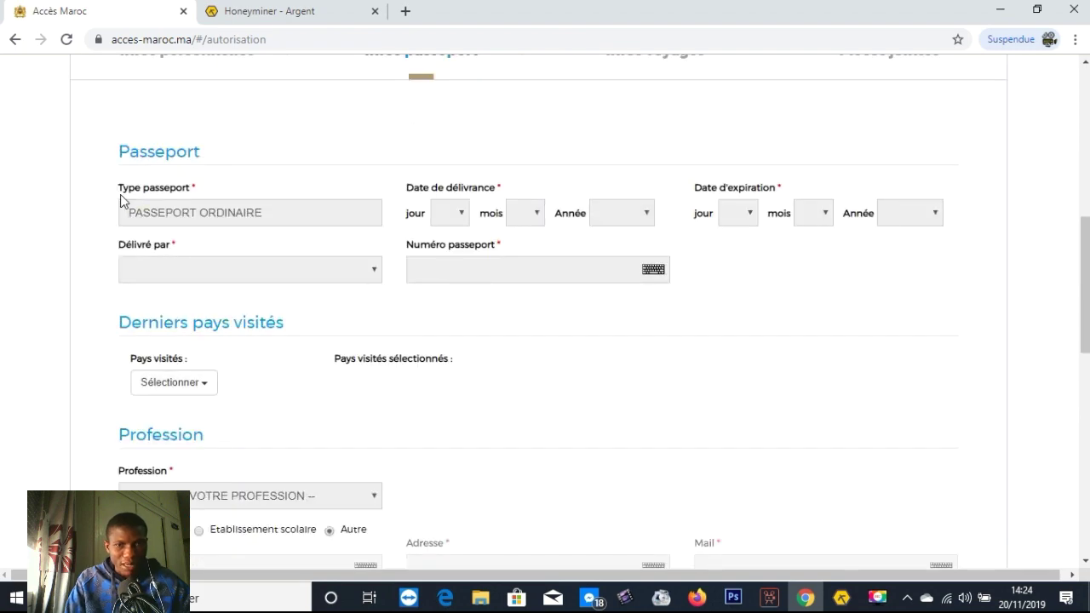
scroll(426, 233, "down", 3)
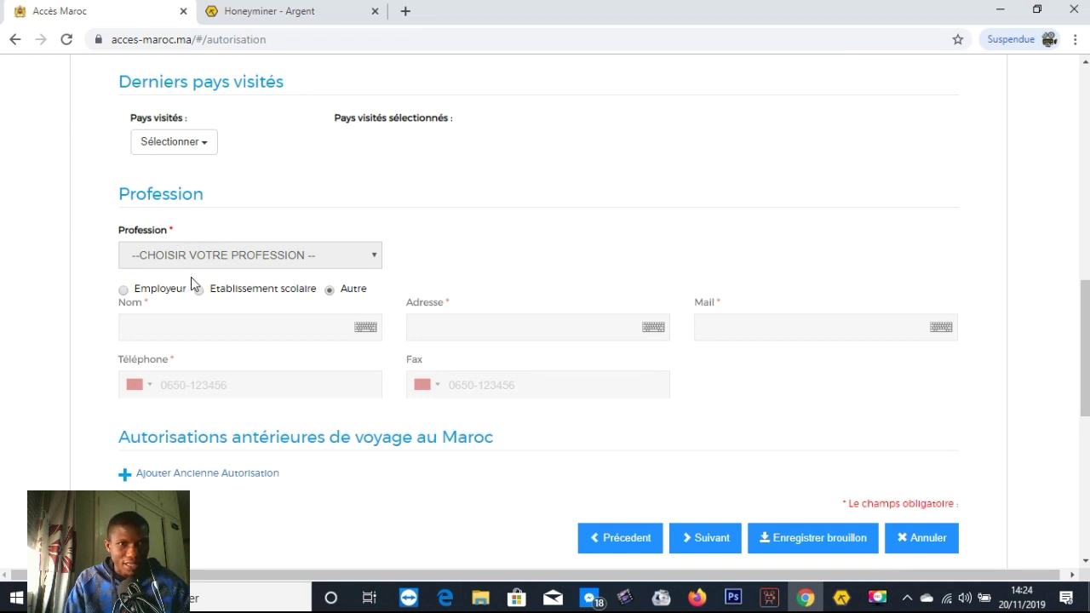
scroll(198, 285, "down", 1)
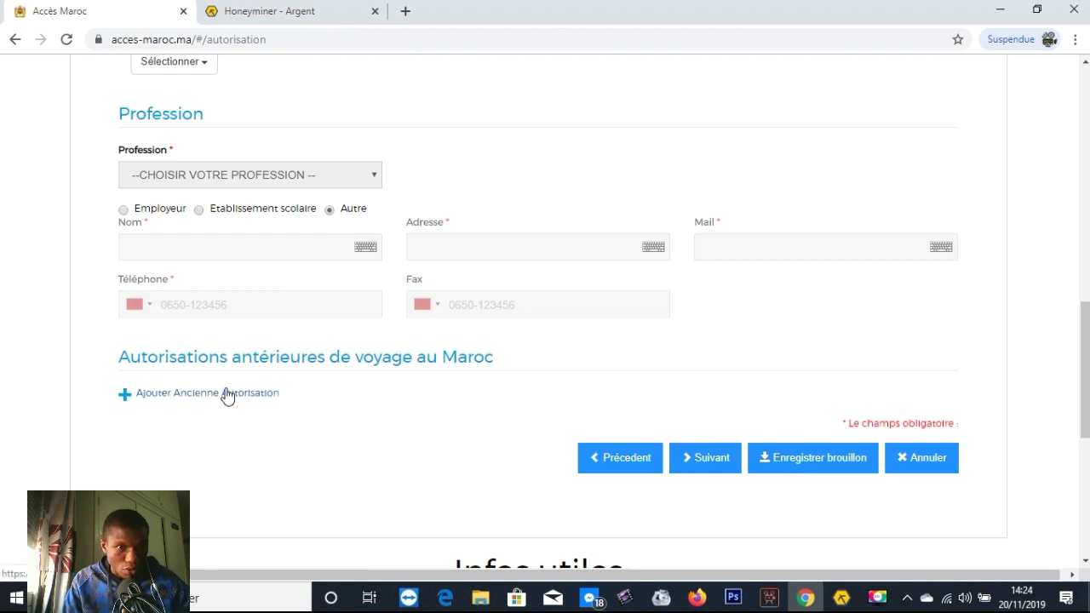
- View the form for adding a previous travel authorization, cancel it and look over the passport stage again
left_click(267, 414)
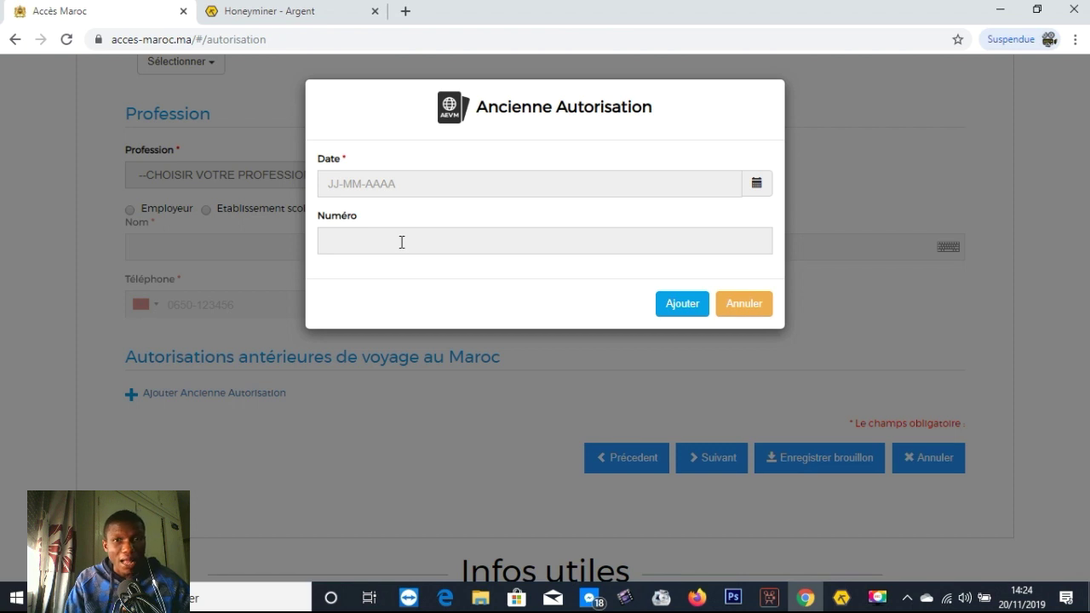
left_click(732, 312)
scroll(557, 315, "up", 1)
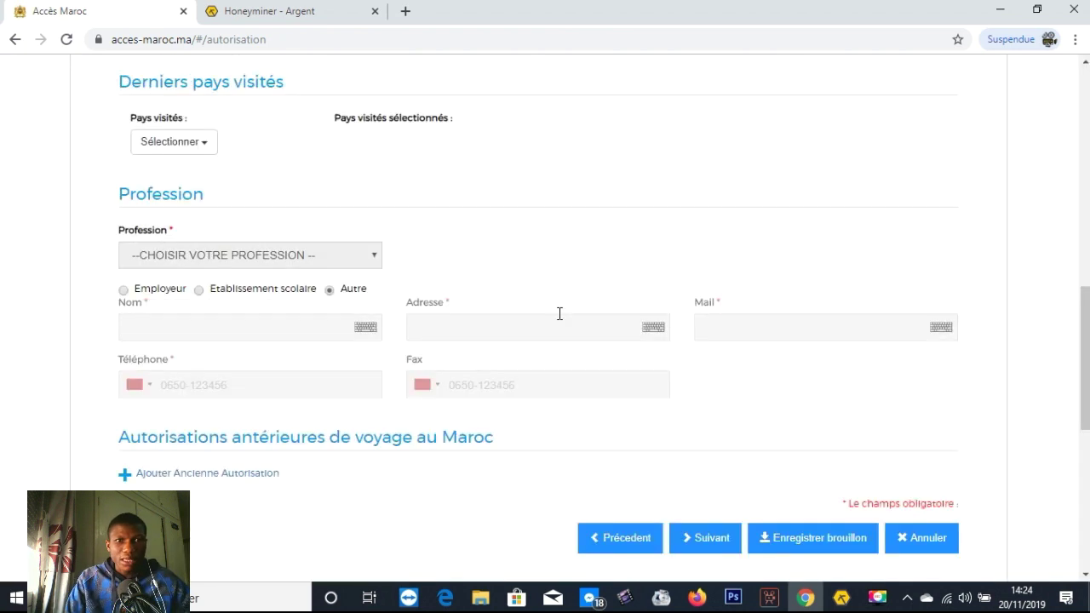
scroll(511, 364, "up", 1)
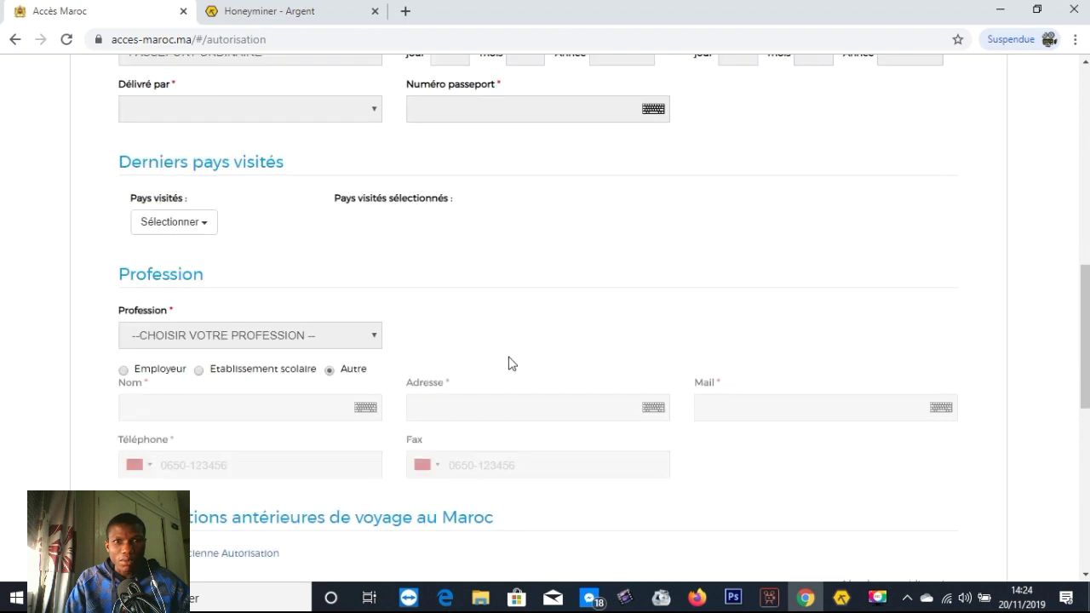
scroll(596, 400, "up", 3)
scroll(724, 439, "down", 3)
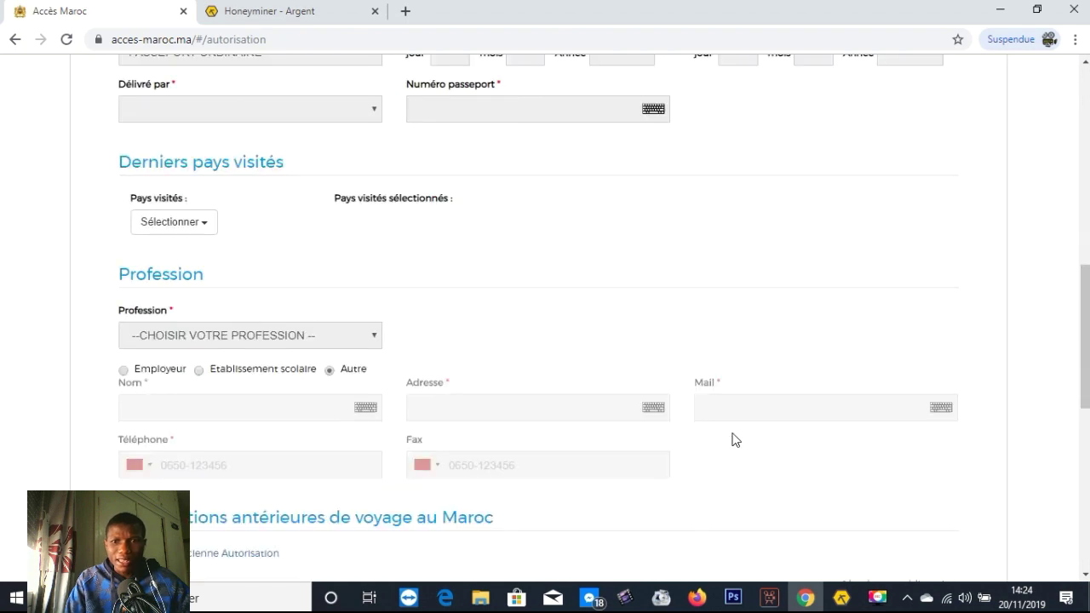
- Finish looking over the passport stage, and open the Infos voyages stage at its Voyage section
scroll(800, 477, "down", 2)
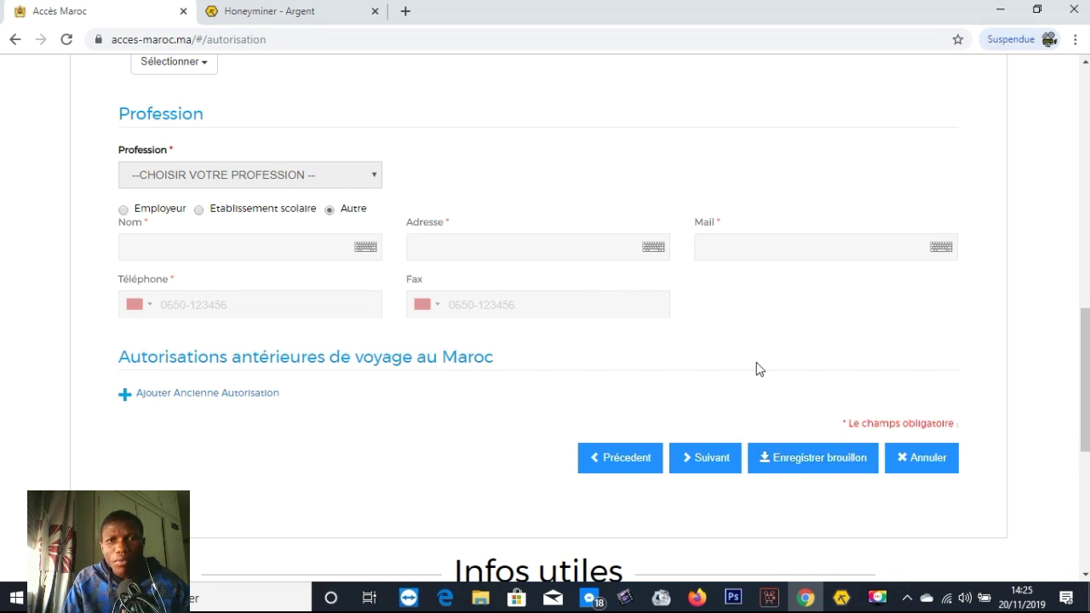
scroll(698, 332, "up", 6)
scroll(692, 320, "up", 3)
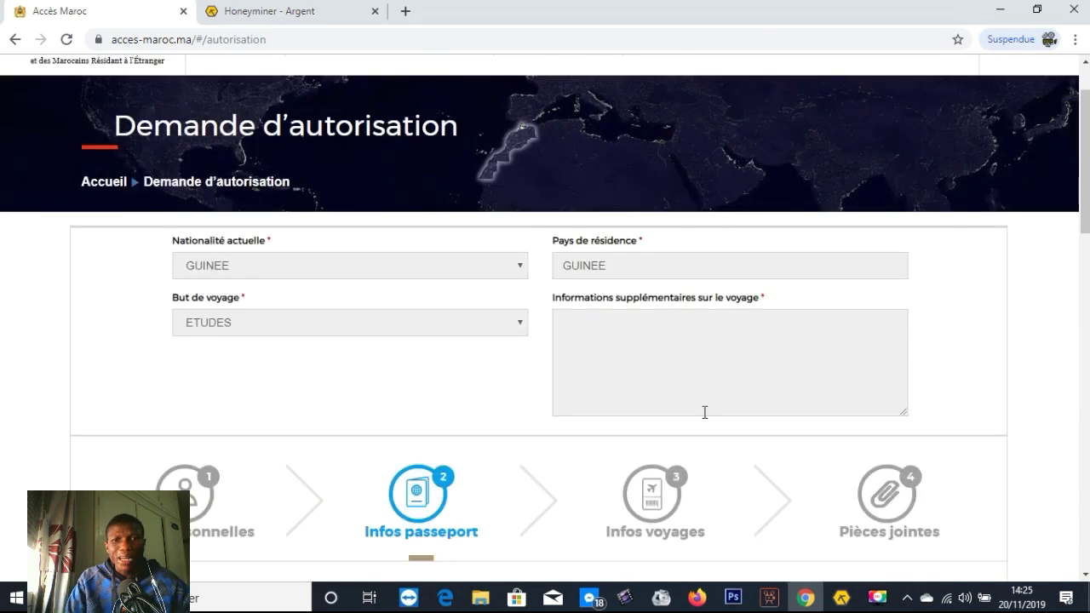
scroll(706, 412, "down", 3)
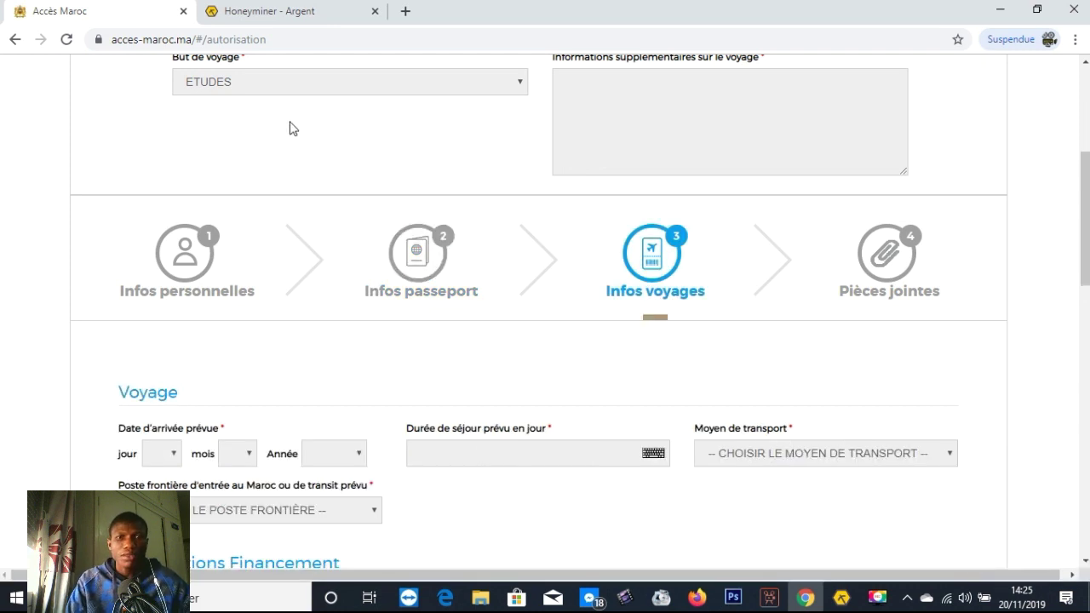
scroll(511, 281, "down", 3)
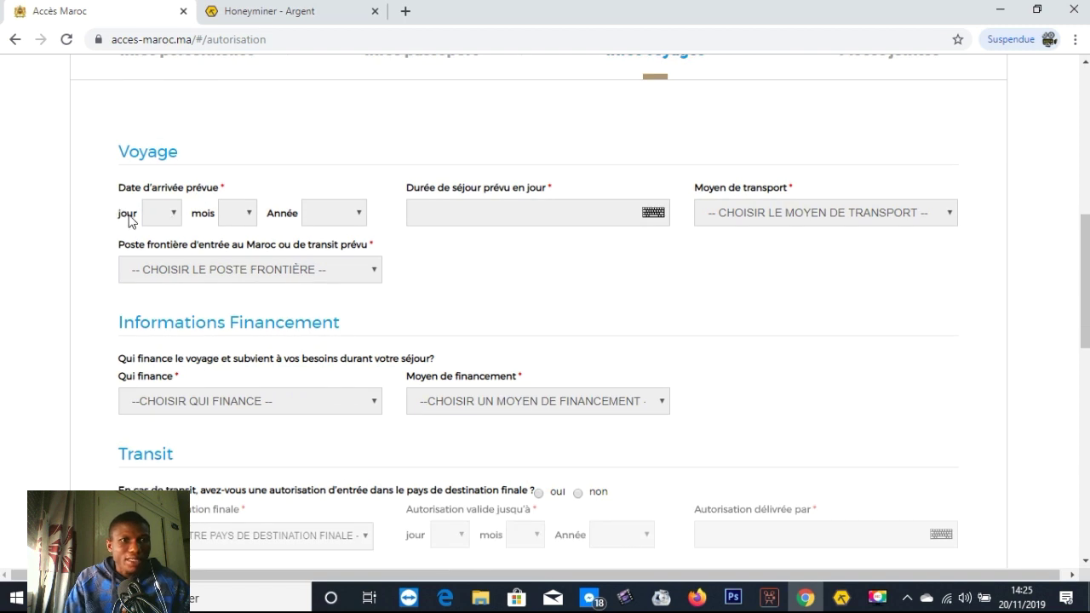
- Set the planned arrival date to day 23, month 11, year 2019 and the planned length of stay to 90 days
left_click(160, 214)
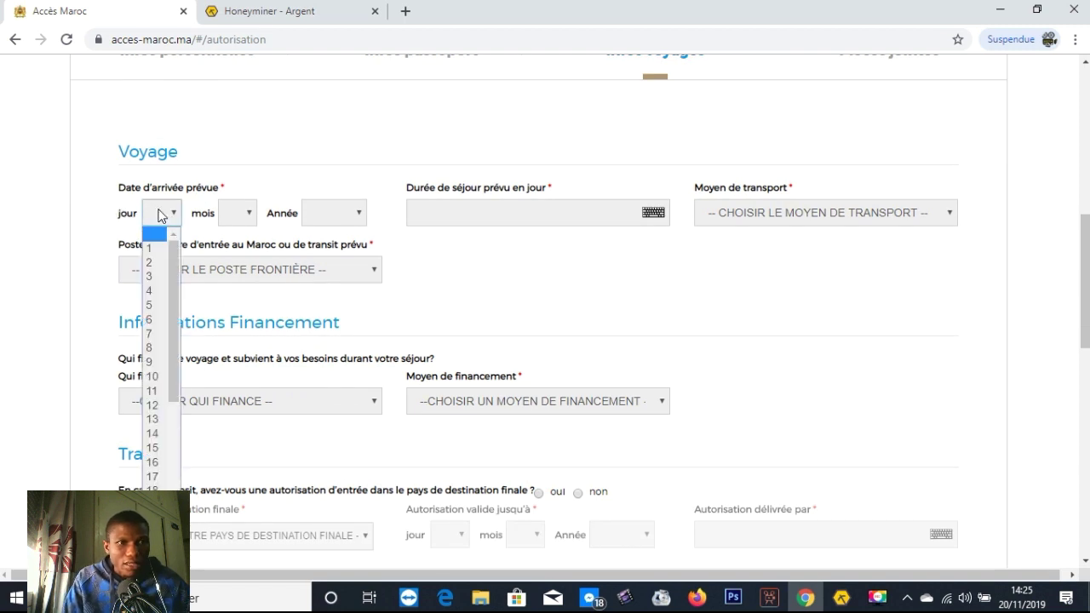
left_click(160, 213)
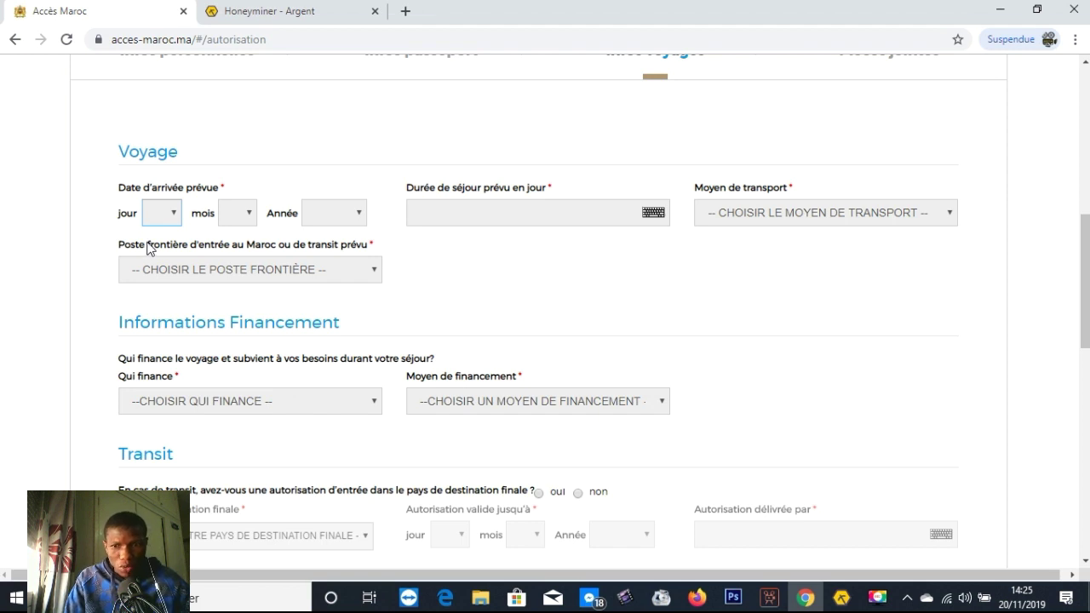
left_click(161, 212)
scroll(153, 273, "down", 4)
scroll(171, 189, "up", 3)
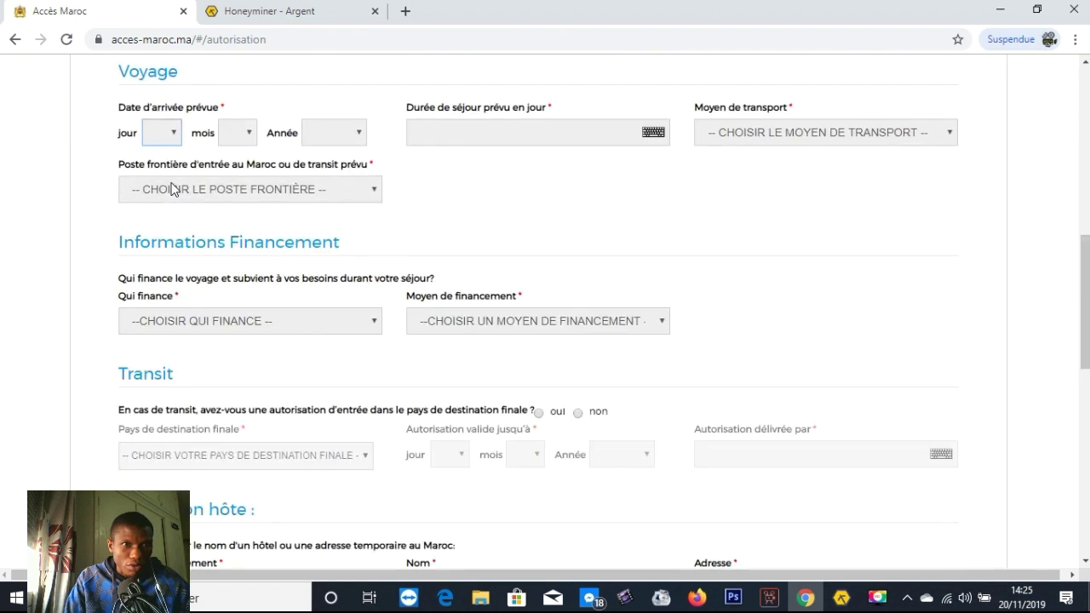
left_click(174, 139)
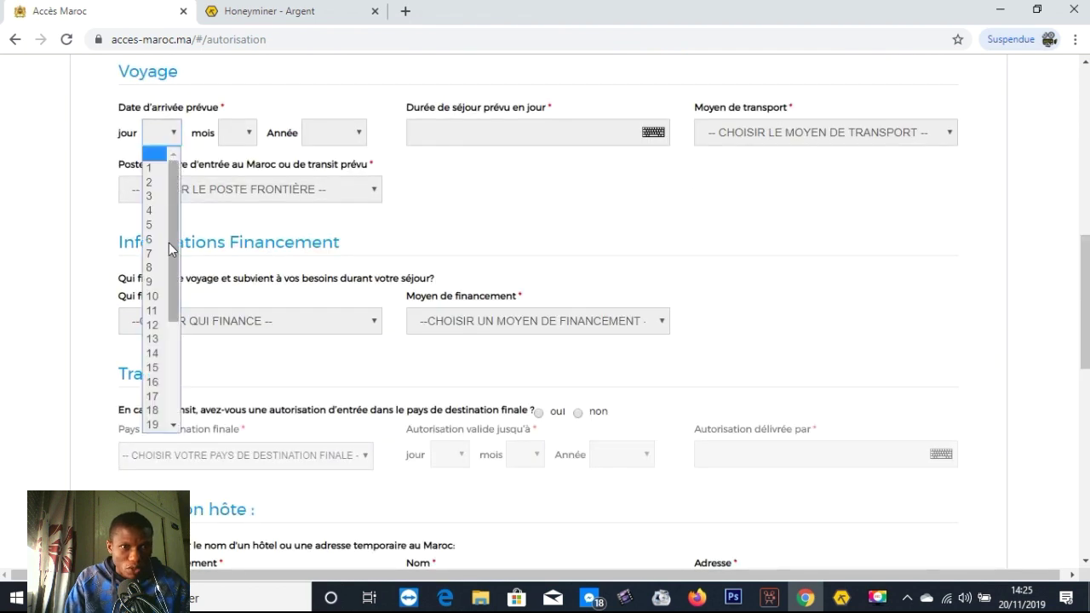
scroll(170, 248, "down", 4)
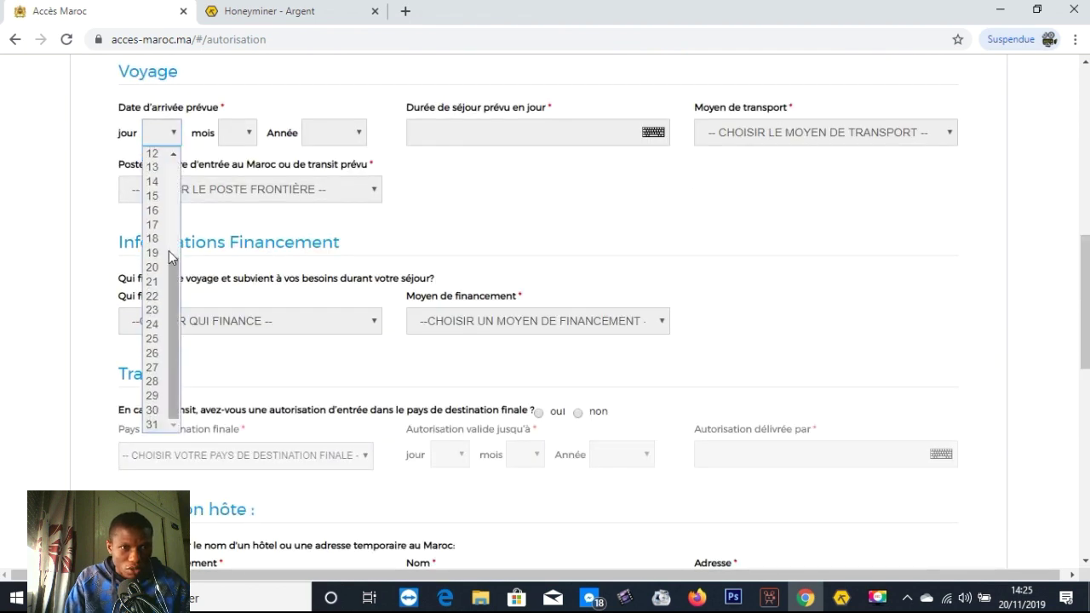
left_click(149, 314)
left_click(246, 133)
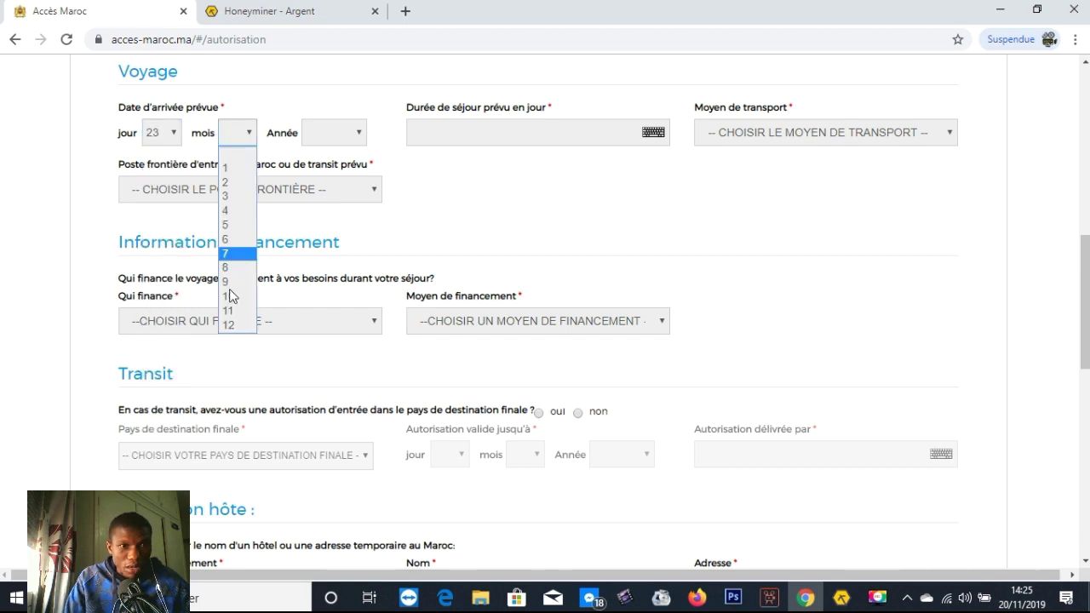
left_click(238, 311)
left_click(328, 135)
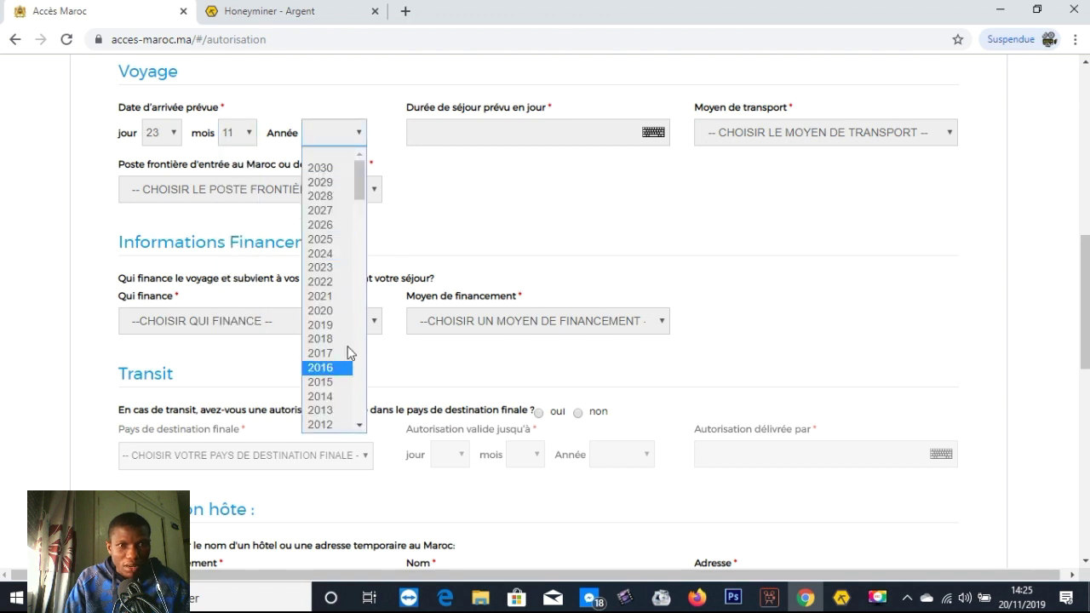
left_click(341, 326)
left_click(416, 138)
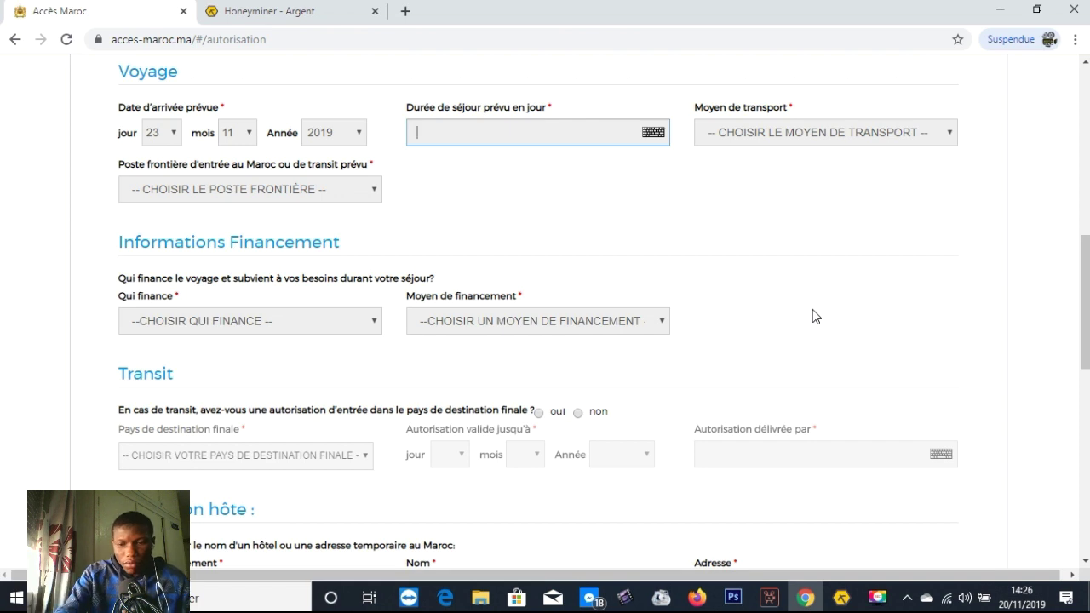
type("90")
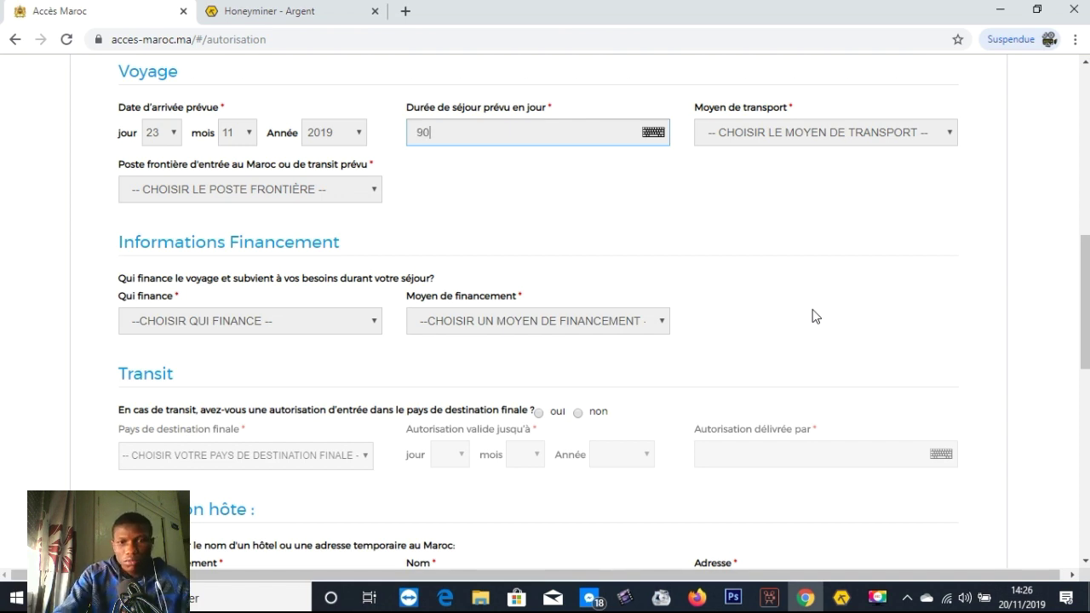
- Examine the choices offered for means of transport and for the border post of entry into Morocco, leaving both unselected
left_click(805, 136)
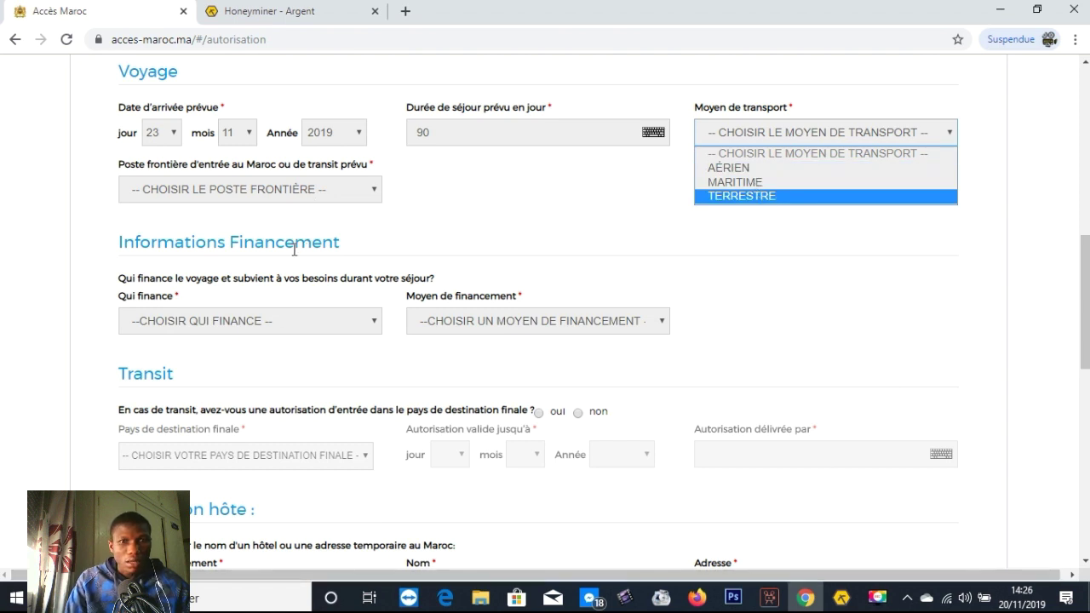
left_click(218, 195)
left_click(214, 194)
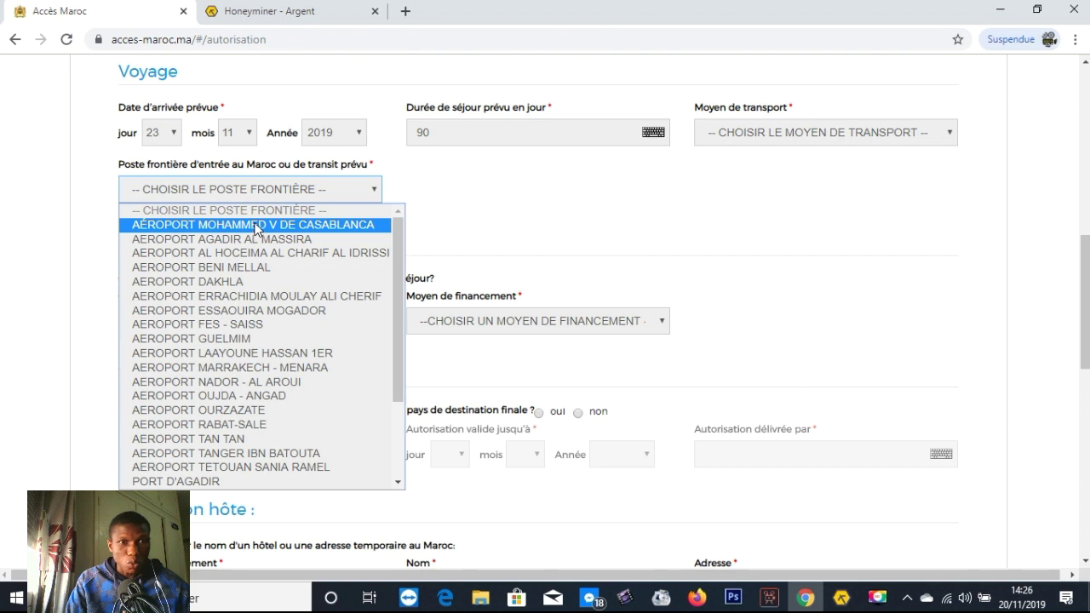
left_click(555, 231)
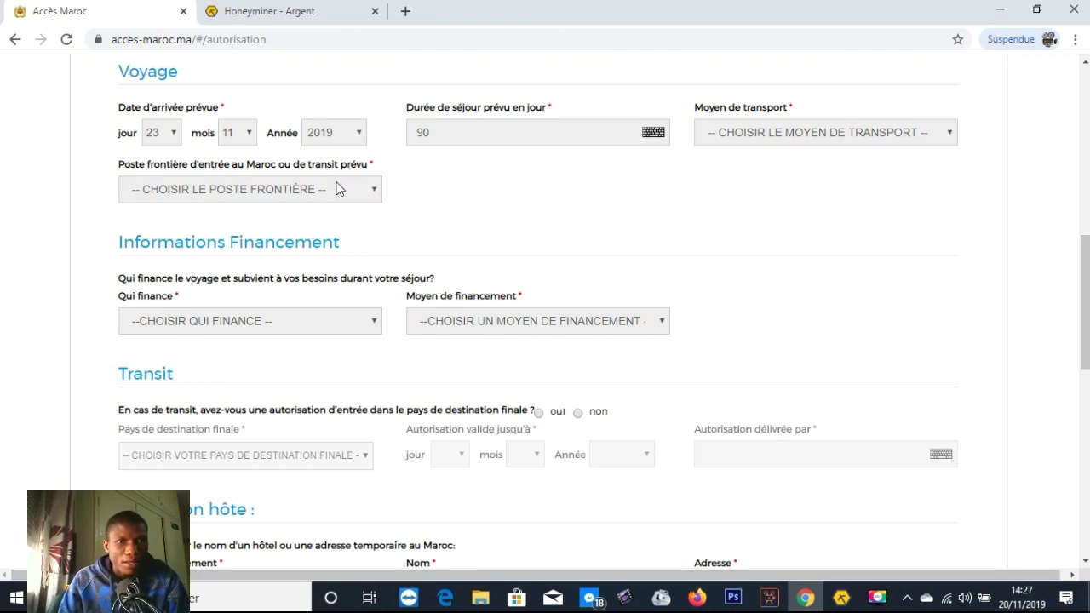
left_click(321, 190)
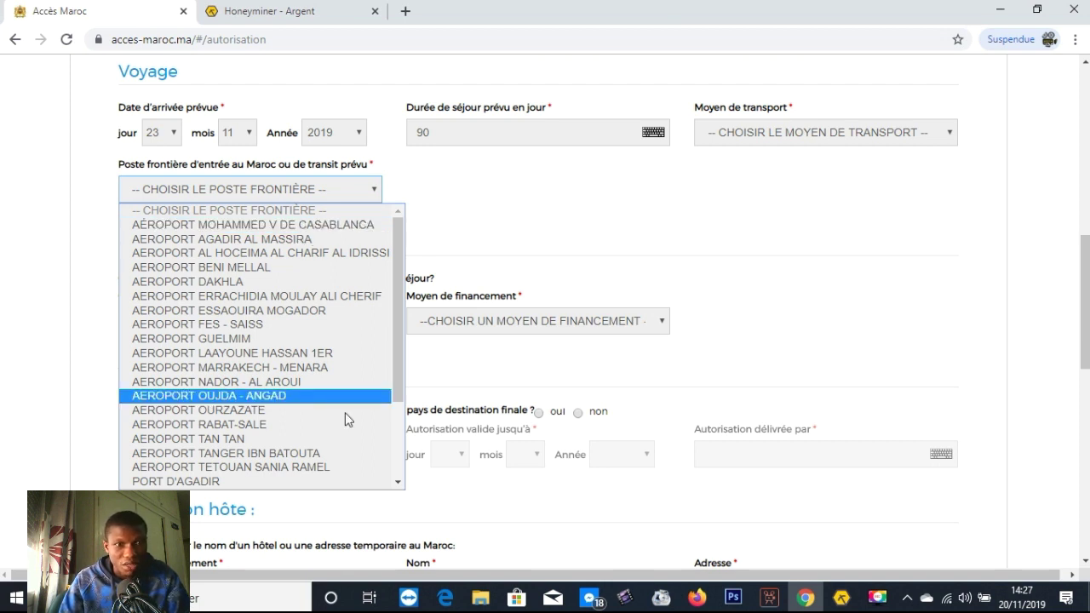
key("Down")
key("Down")
key("Down")
key("Down")
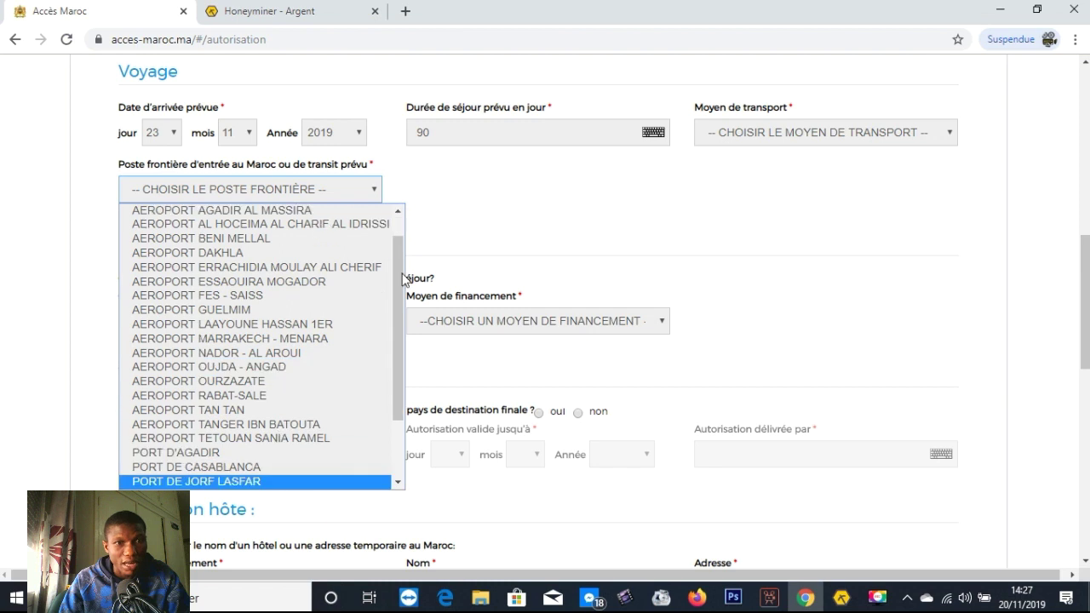
left_click(601, 213)
- Examine the choices for who finances the trip and for the means of financing, without selecting any
scroll(324, 254, "down", 2)
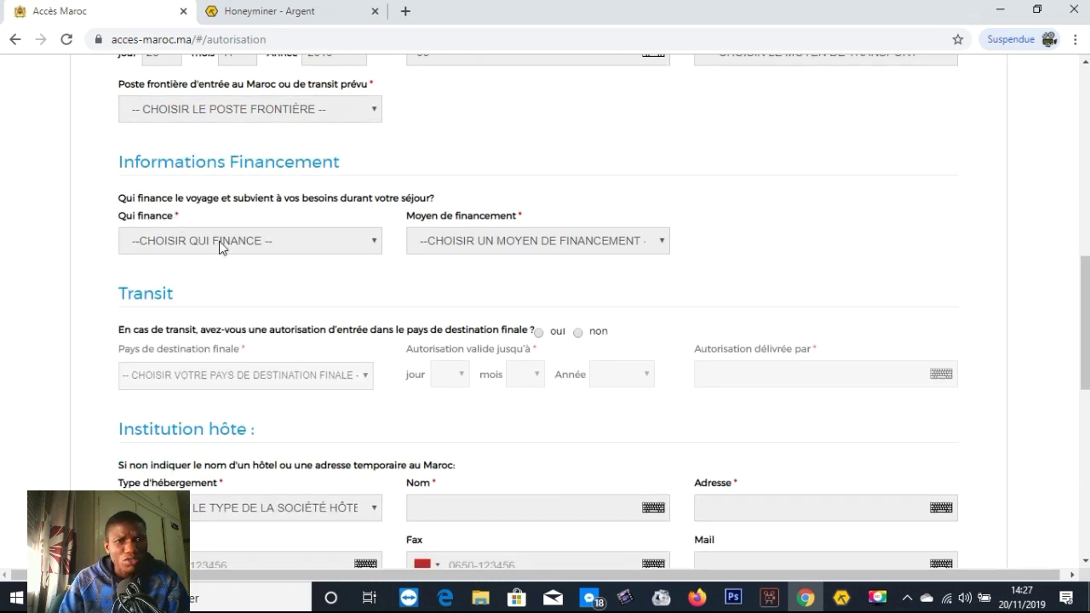
left_click(298, 245)
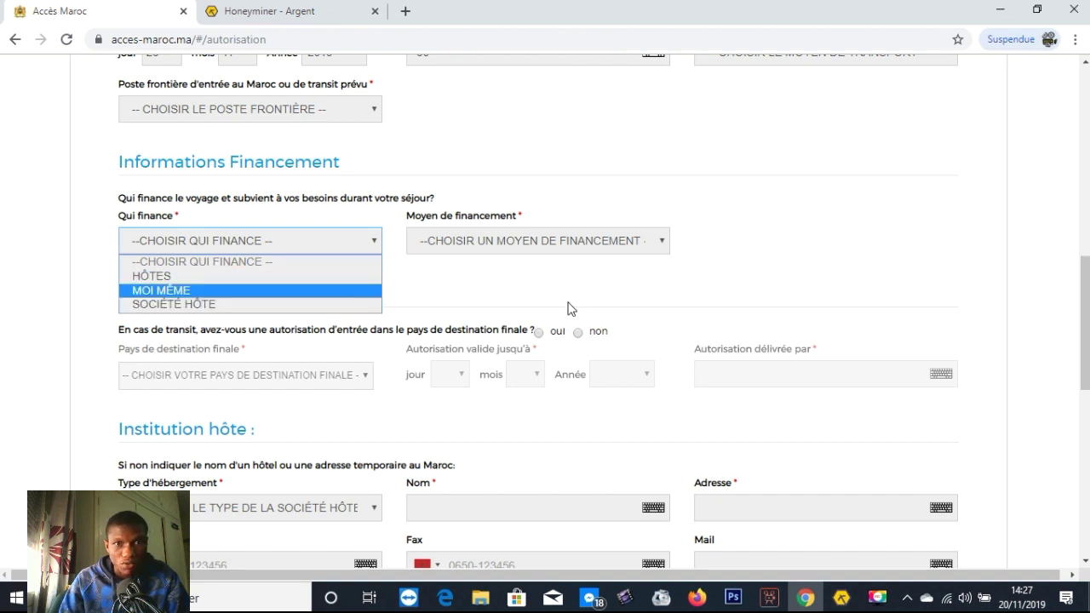
left_click(516, 250)
double_click(517, 246)
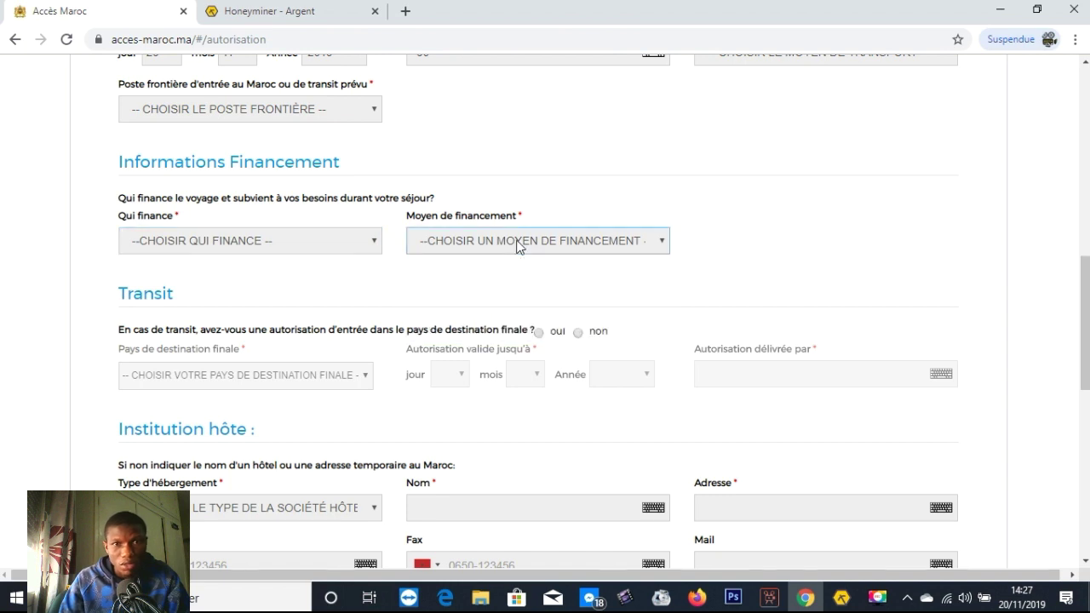
left_click(516, 246)
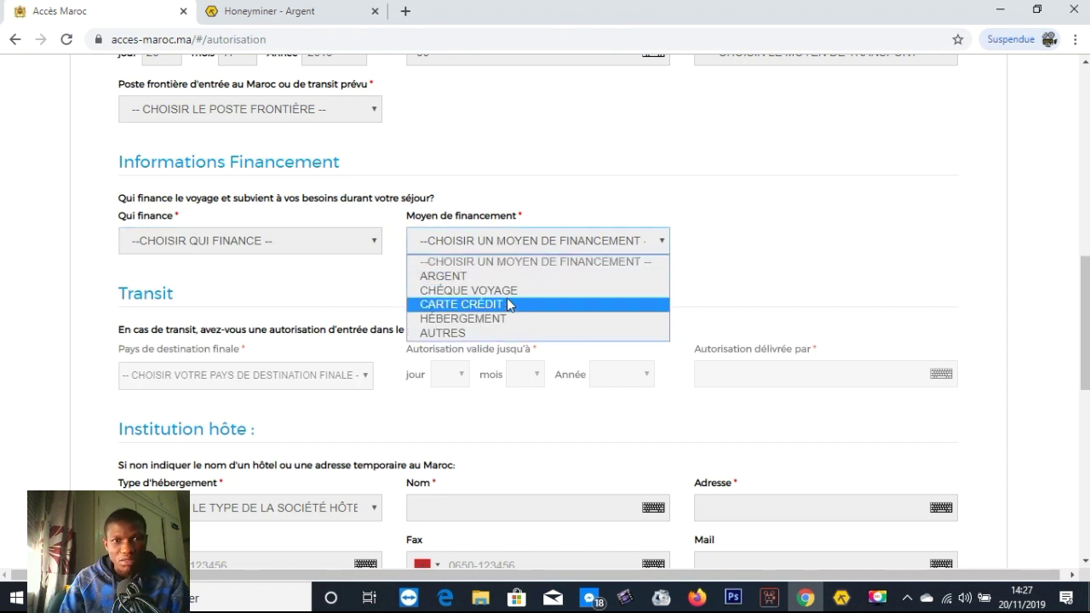
left_click(771, 267)
- Set the host institution's accommodation type to HÔTEL and view its name field, leaving the name empty
scroll(321, 341, "down", 2)
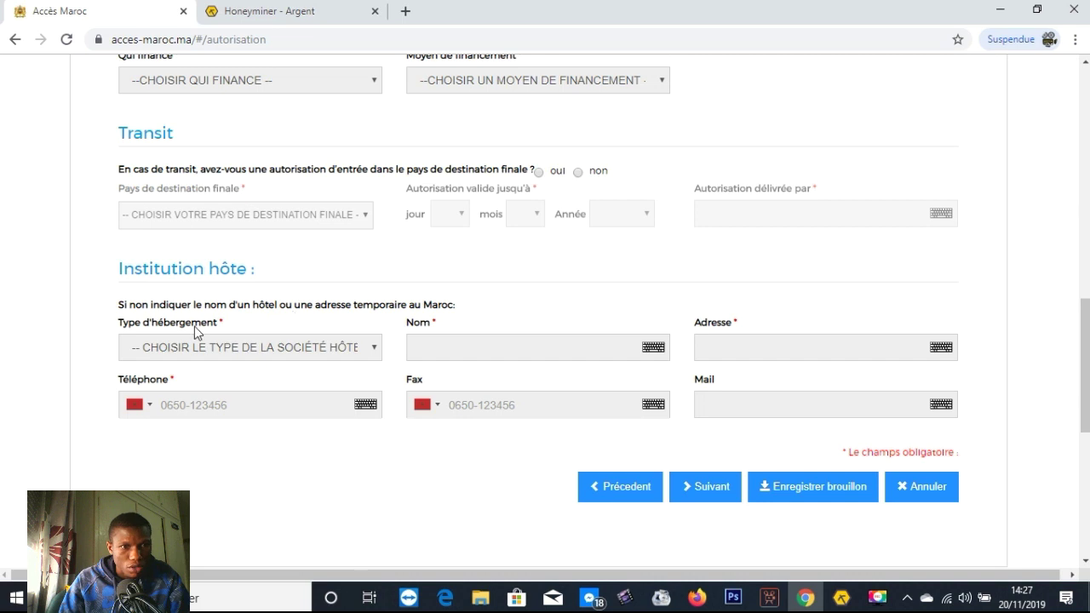
left_click(274, 347)
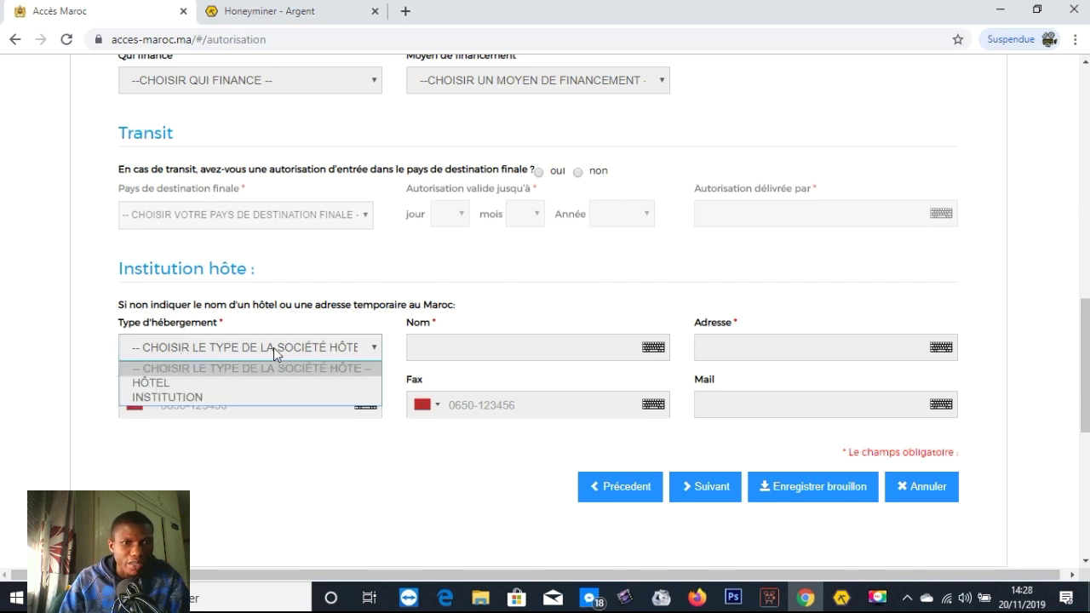
left_click(231, 382)
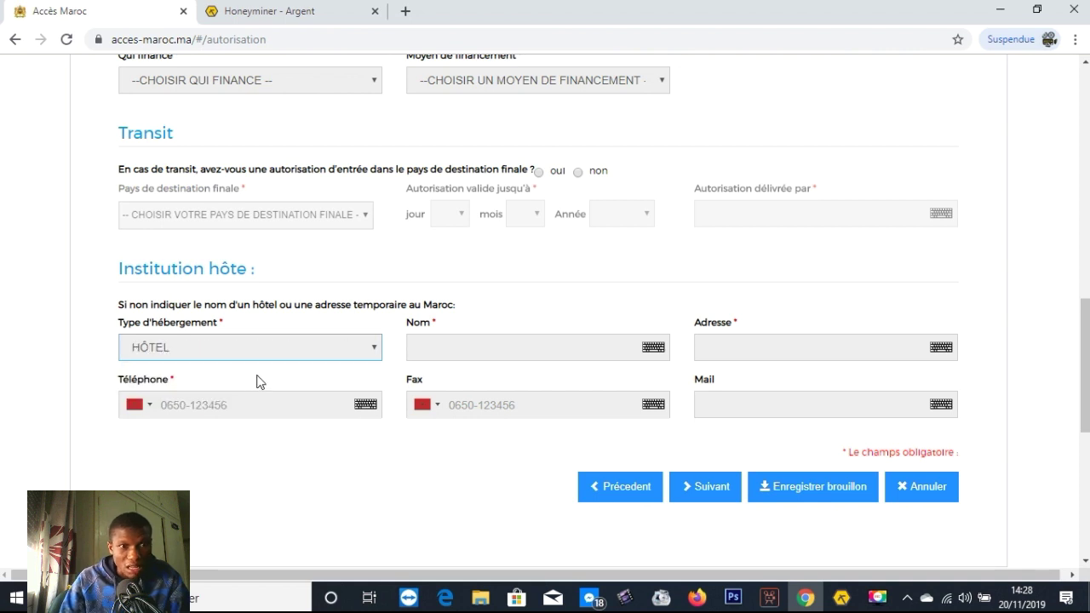
left_click(512, 354)
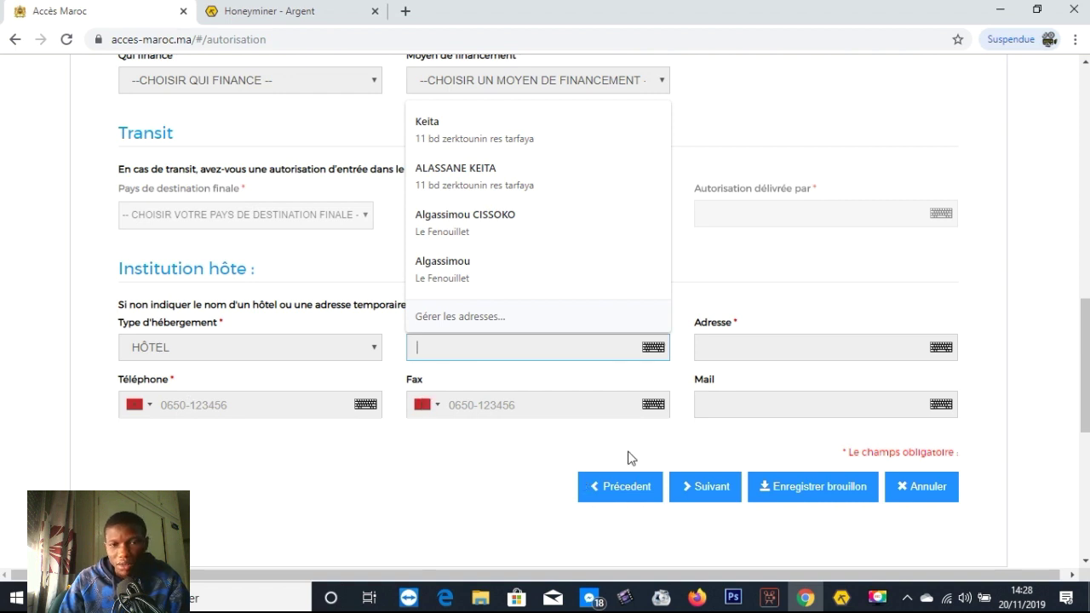
left_click(569, 443)
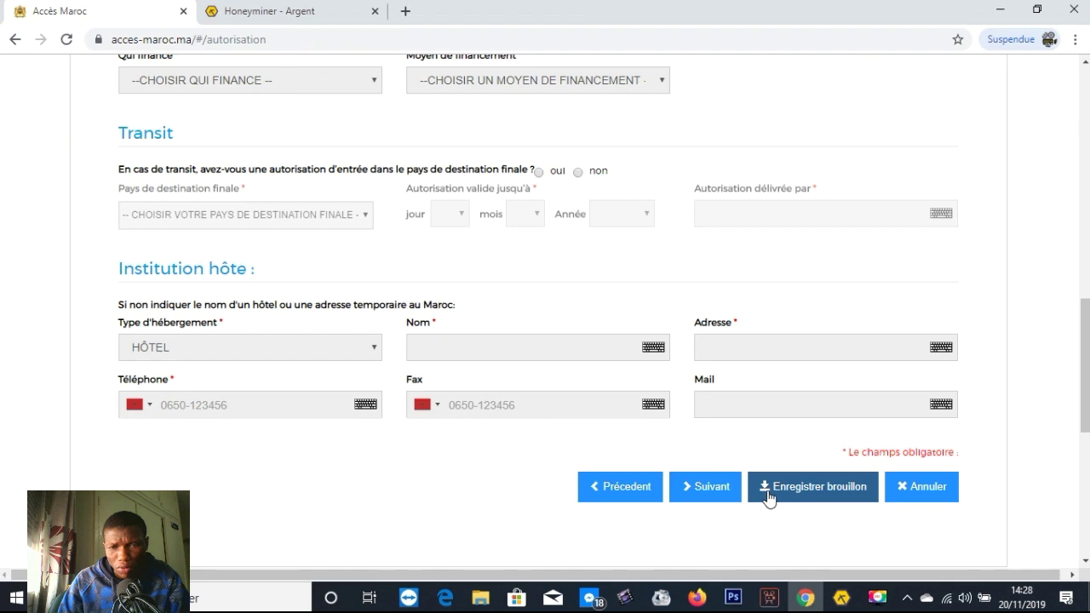
- Open the Pièces jointes stage and show its table of required attachments
scroll(831, 402, "up", 5)
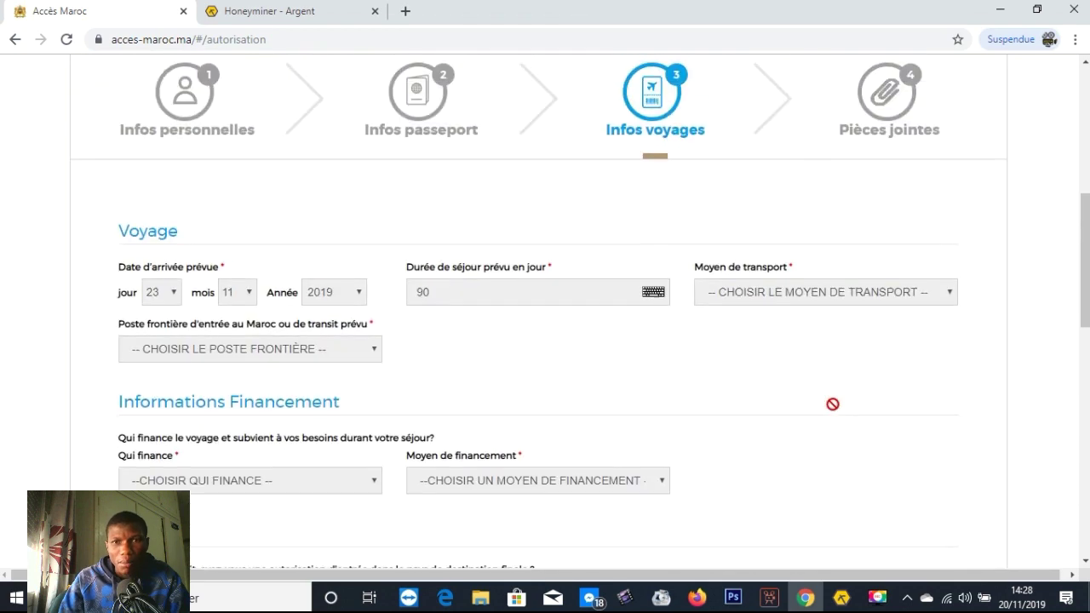
scroll(834, 404, "up", 4)
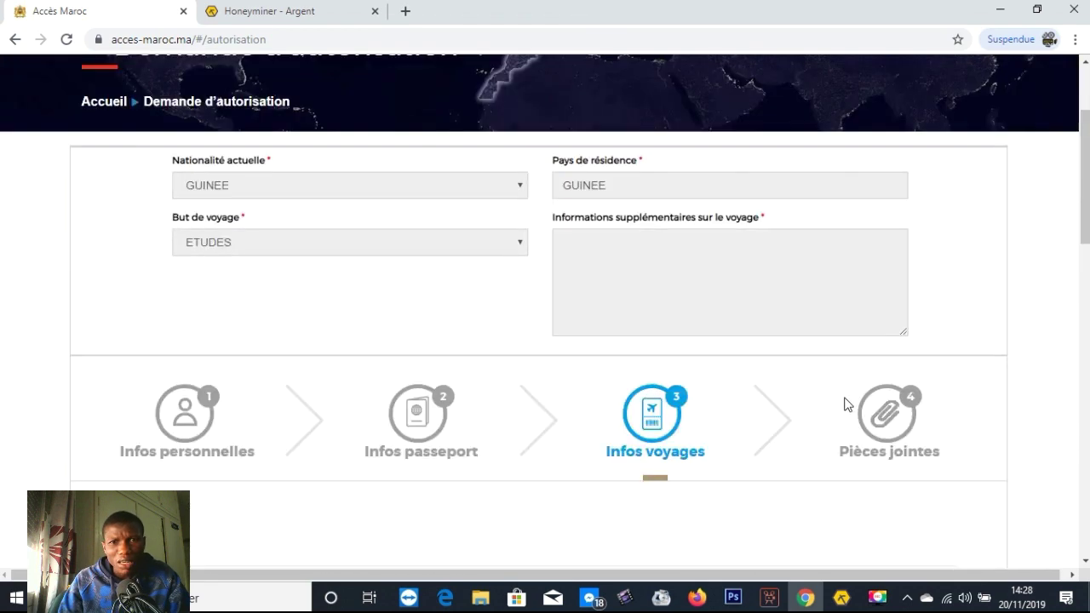
scroll(844, 399, "up", 1)
scroll(844, 397, "down", 3)
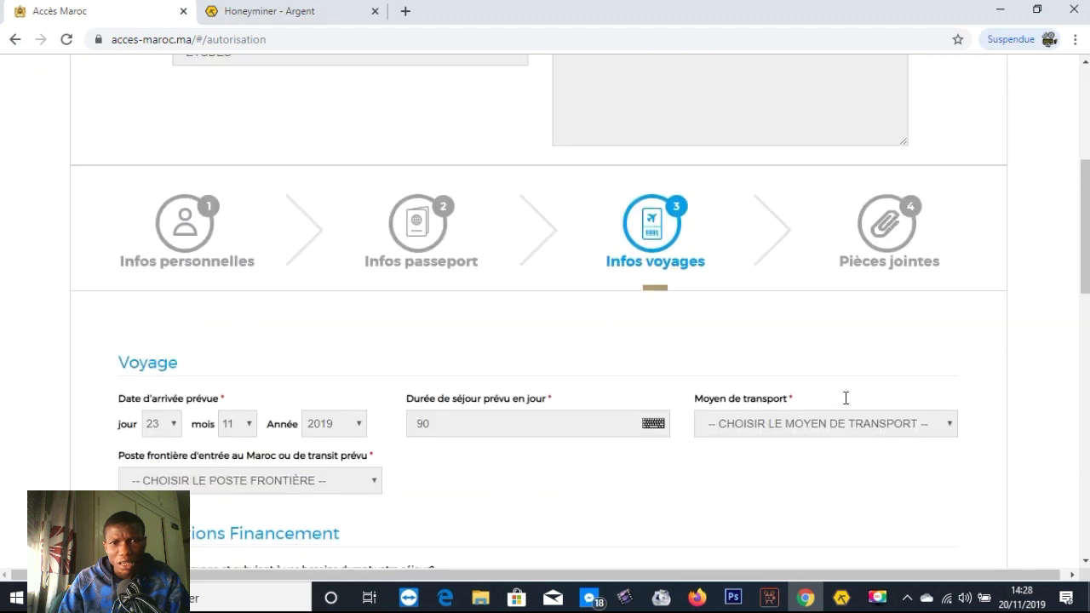
scroll(845, 398, "down", 2)
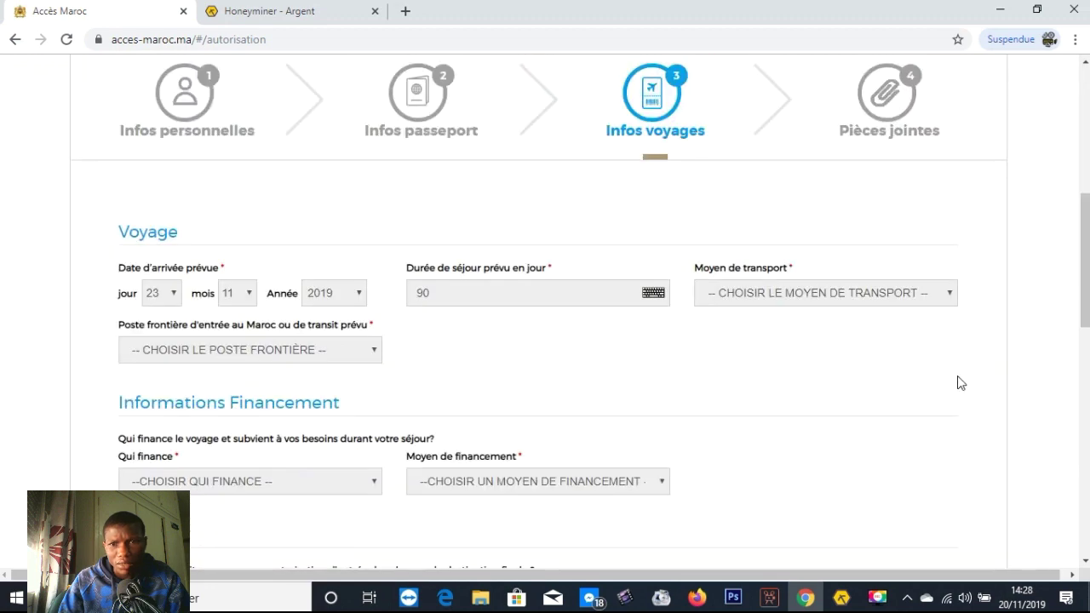
scroll(959, 383, "up", 2)
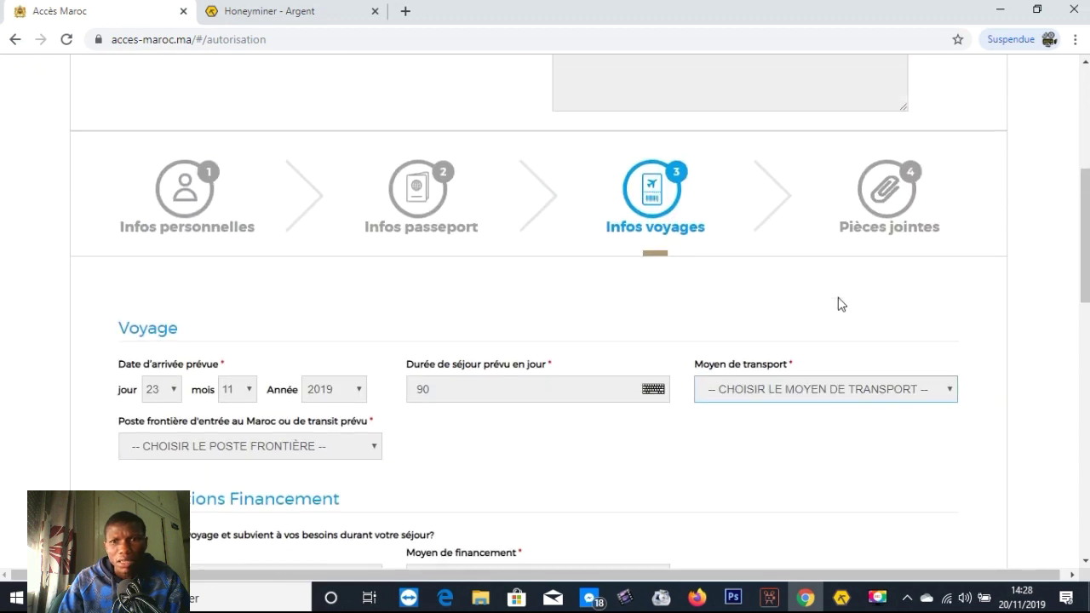
left_click(914, 272)
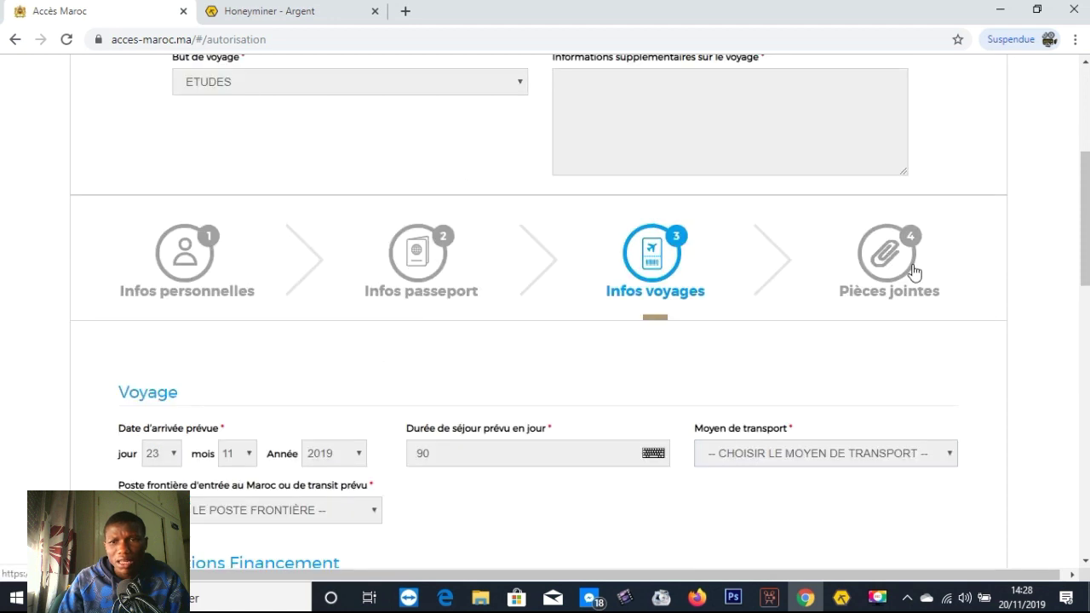
left_click(913, 272)
scroll(901, 403, "down", 3)
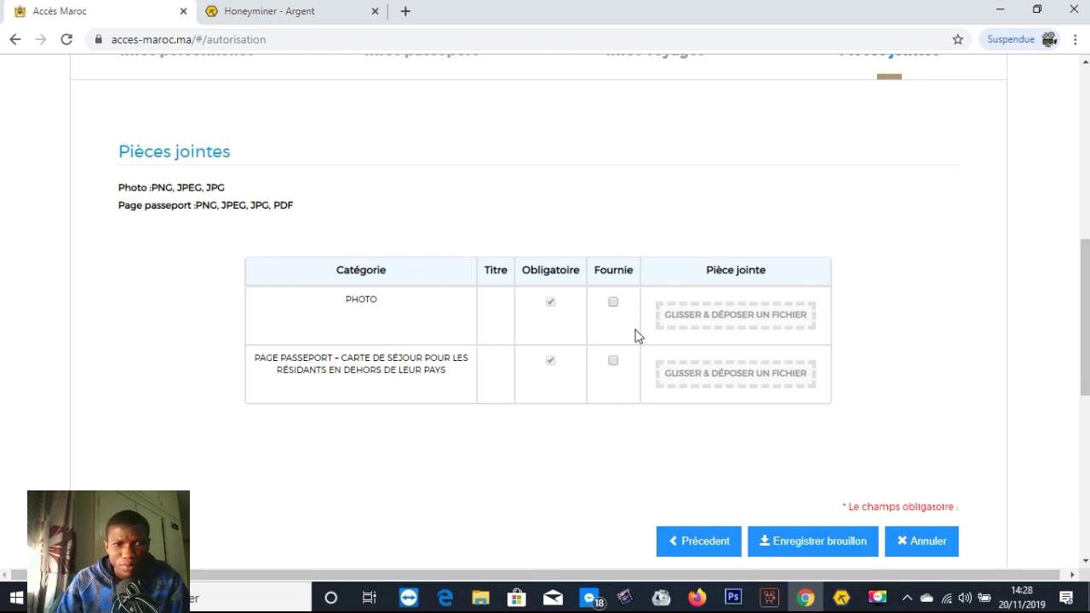
- Attach the Top logo image from the KEITA (I:) drive as the PHOTO attachment
left_click(718, 324)
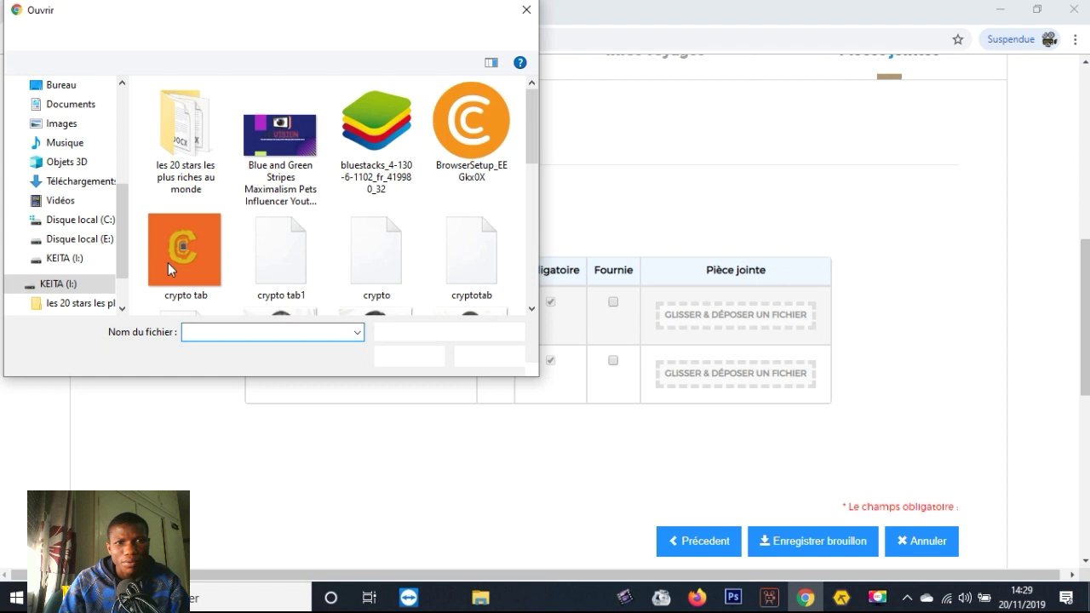
scroll(168, 262, "down", 5)
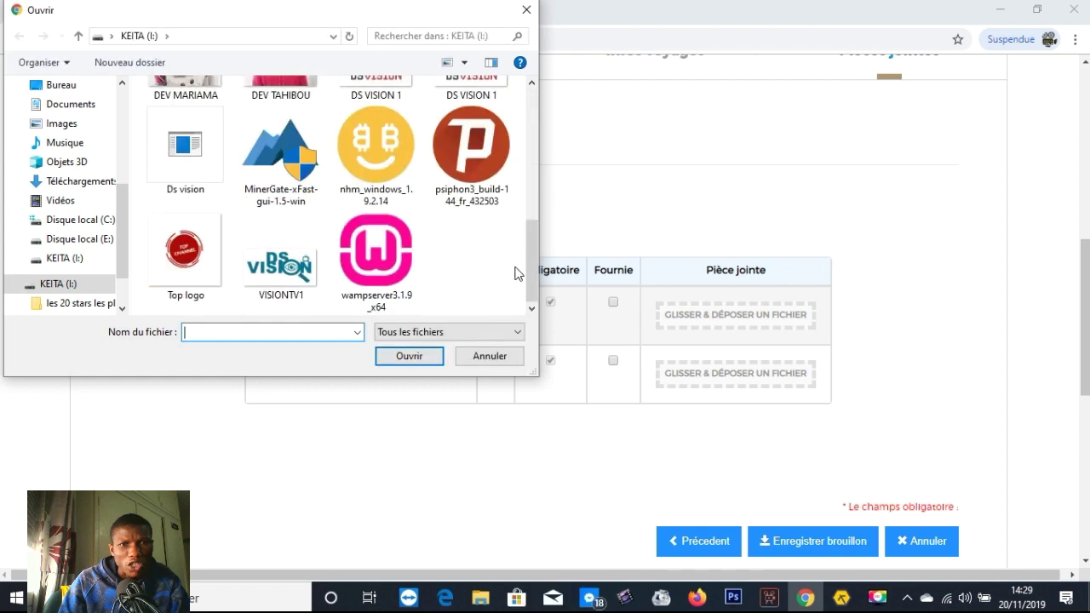
left_click(196, 277)
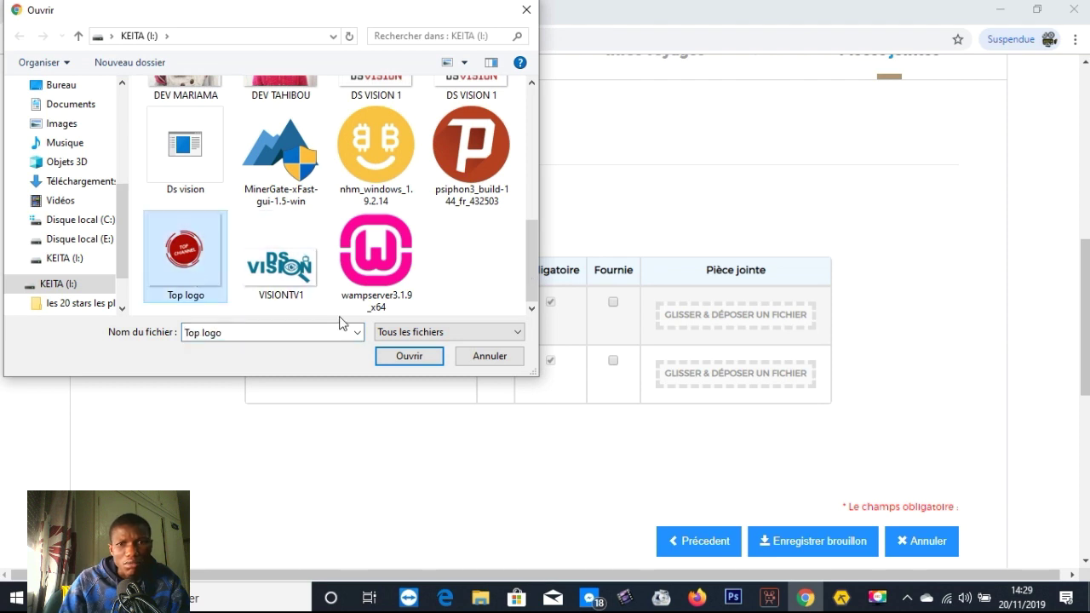
left_click(408, 356)
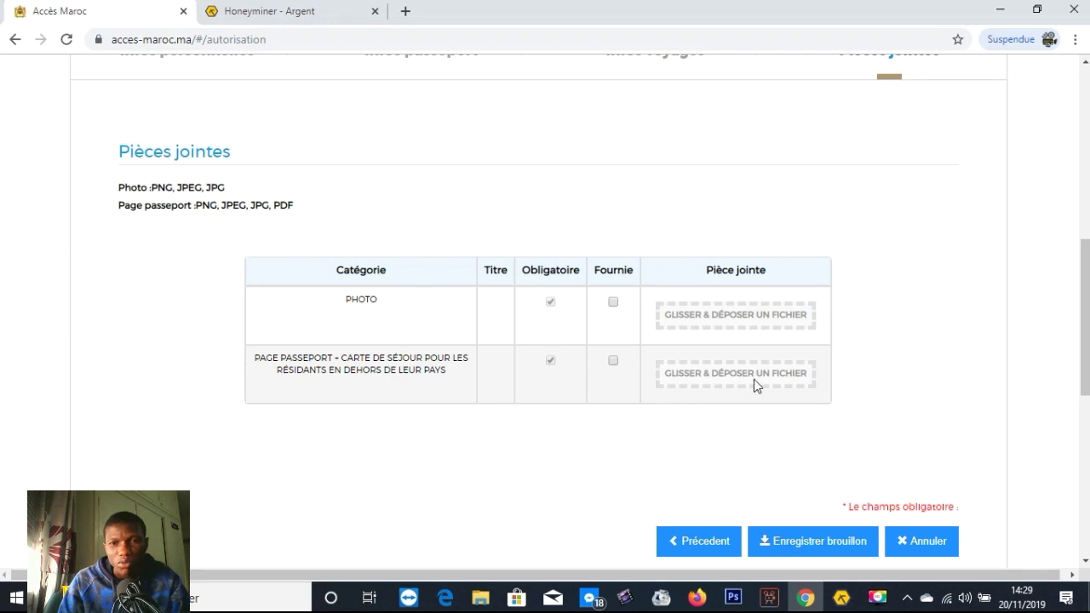
- Attach the Top logo image as the passport page and residence card document, and upload both attachments
left_click(721, 370)
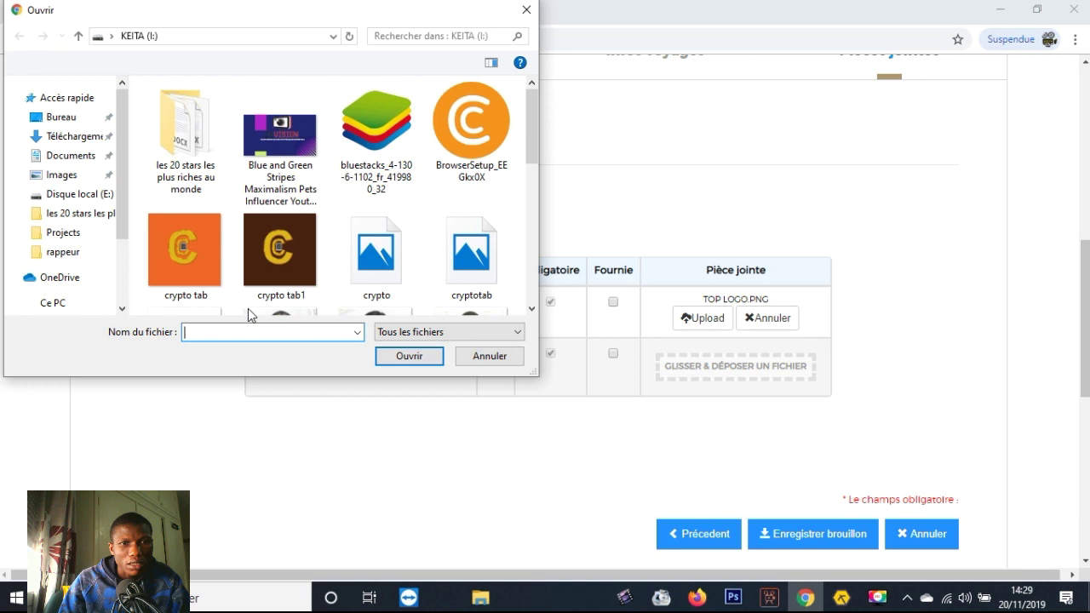
double_click(248, 308)
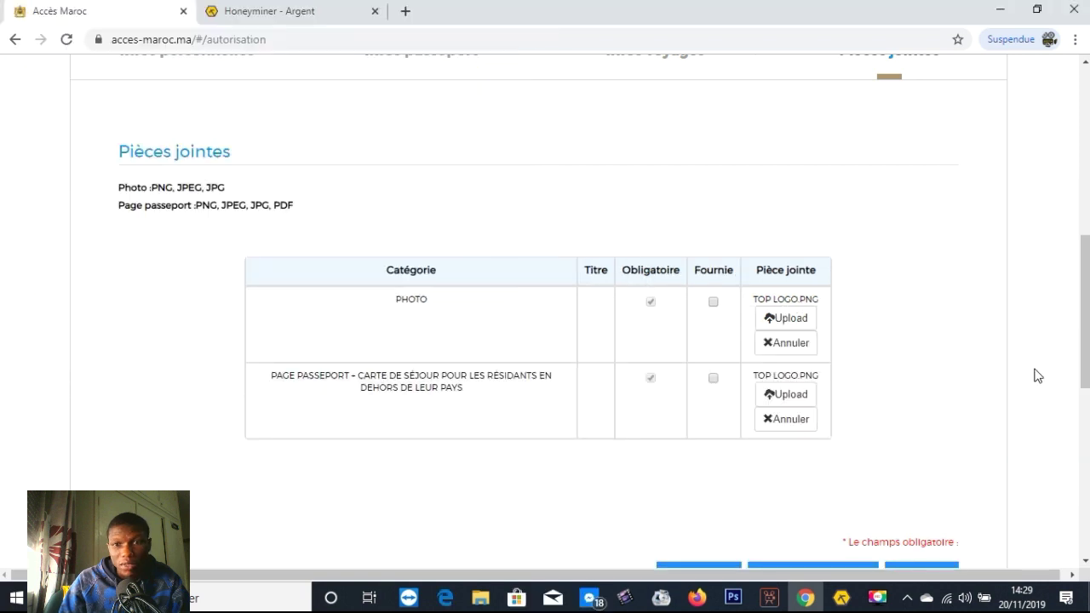
left_click(794, 319)
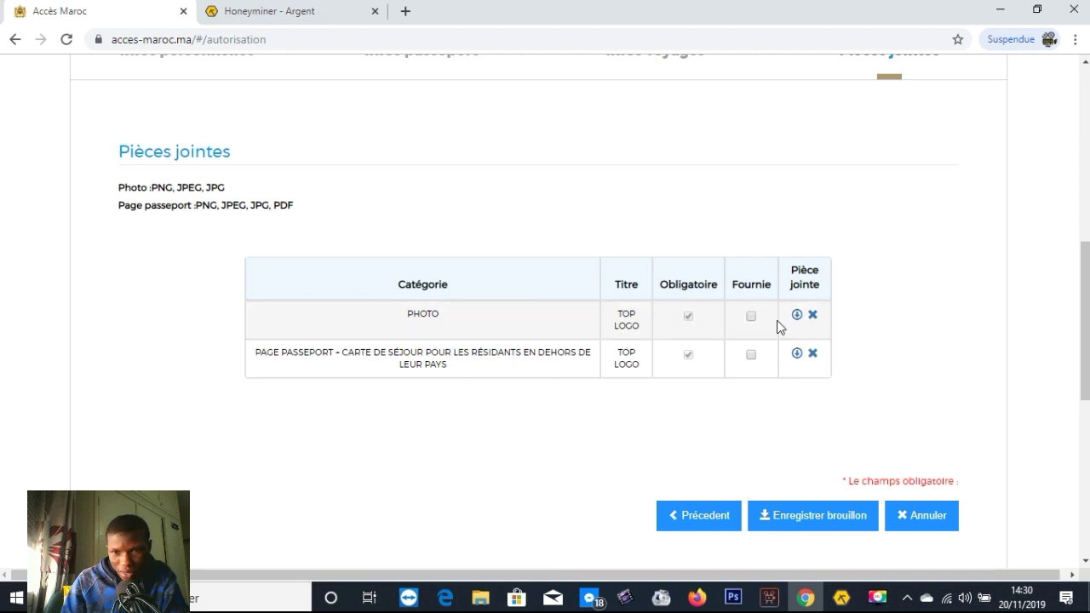
- Complete the supplementary travel information with "je viens au Maroc pour les etudes" and the applicant's personal details, and save the request as a draft
left_click(809, 524)
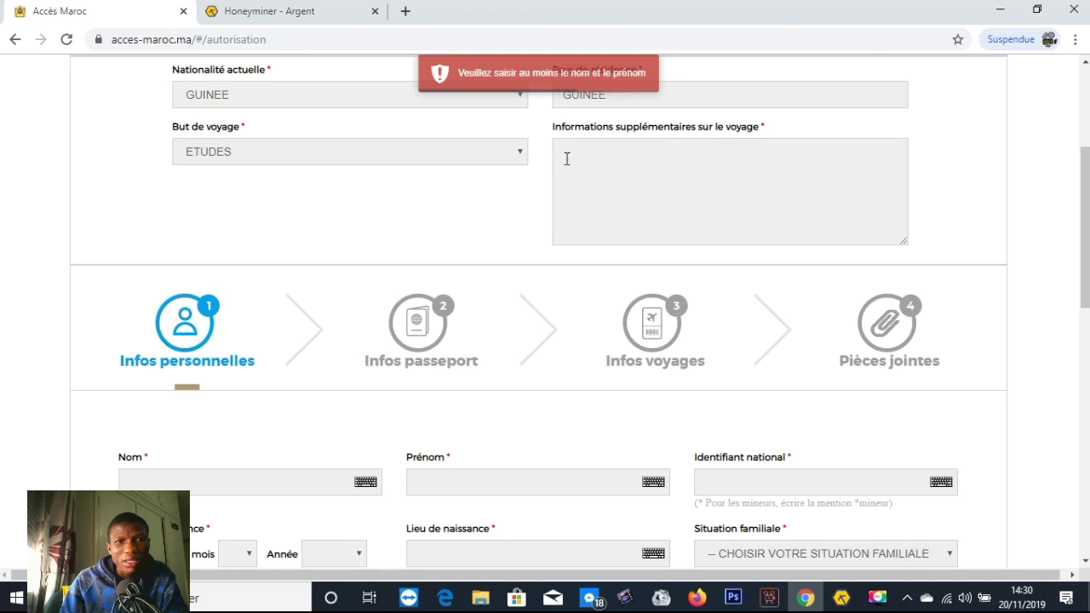
left_click(652, 186)
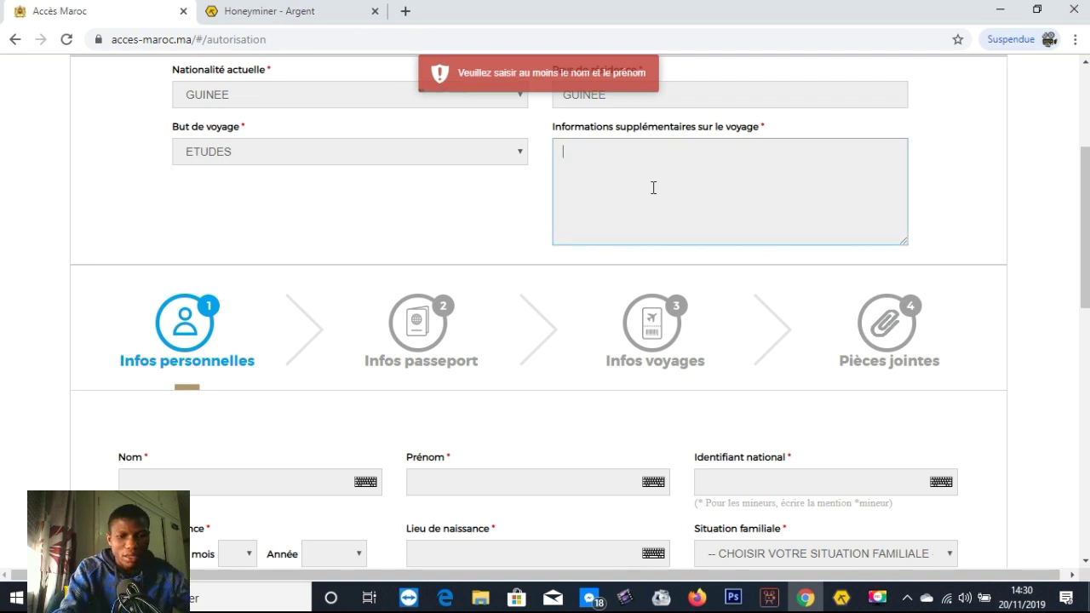
type("je v")
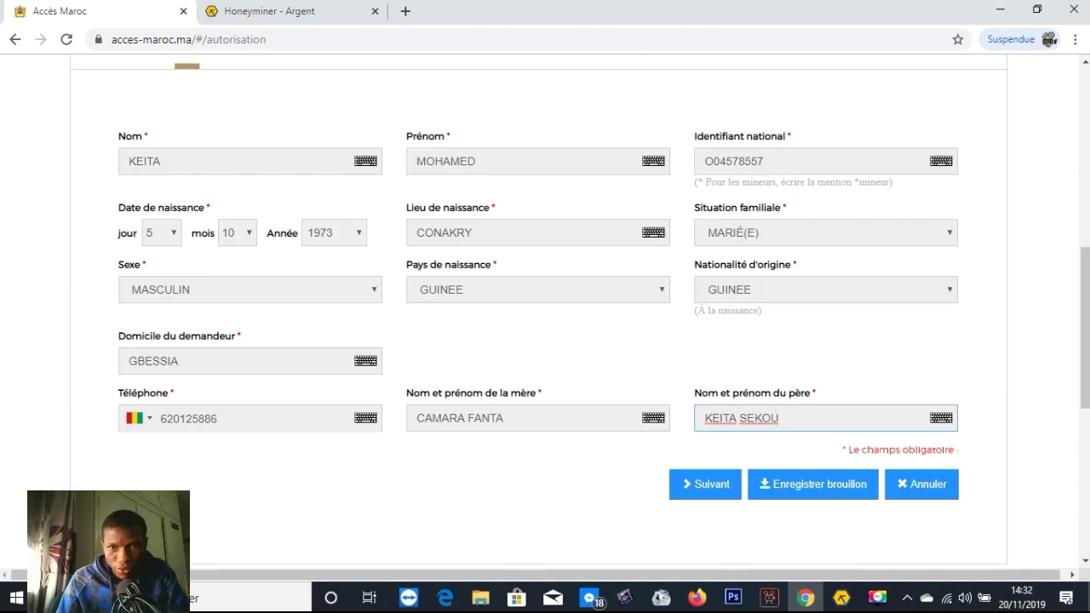
left_click(801, 489)
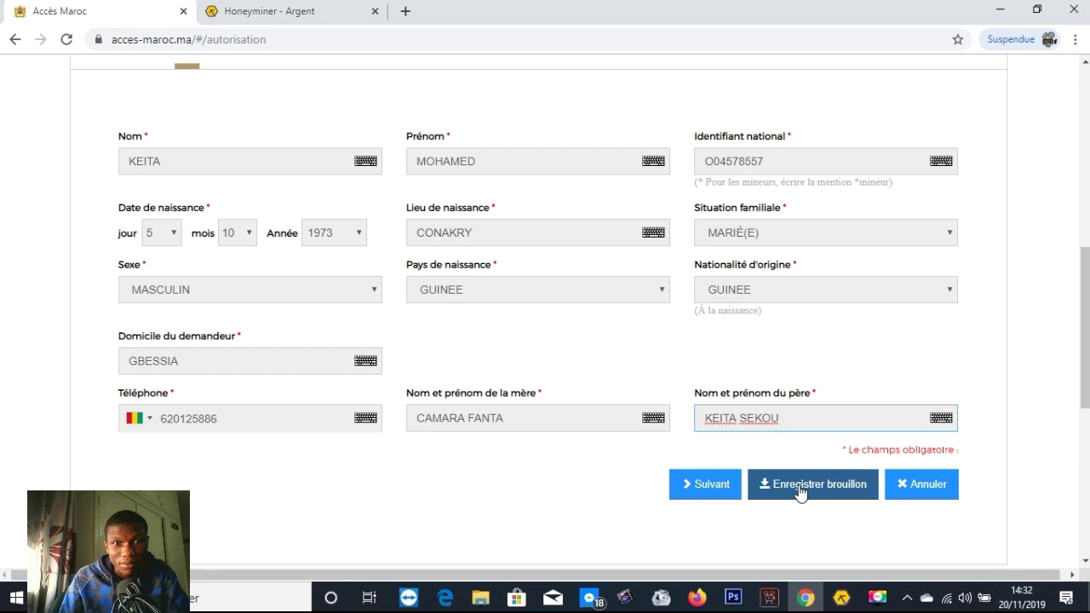
- Review the saved request in the list of authorizations, along with its travel purpose and personal information fields
scroll(539, 326, "up", 5)
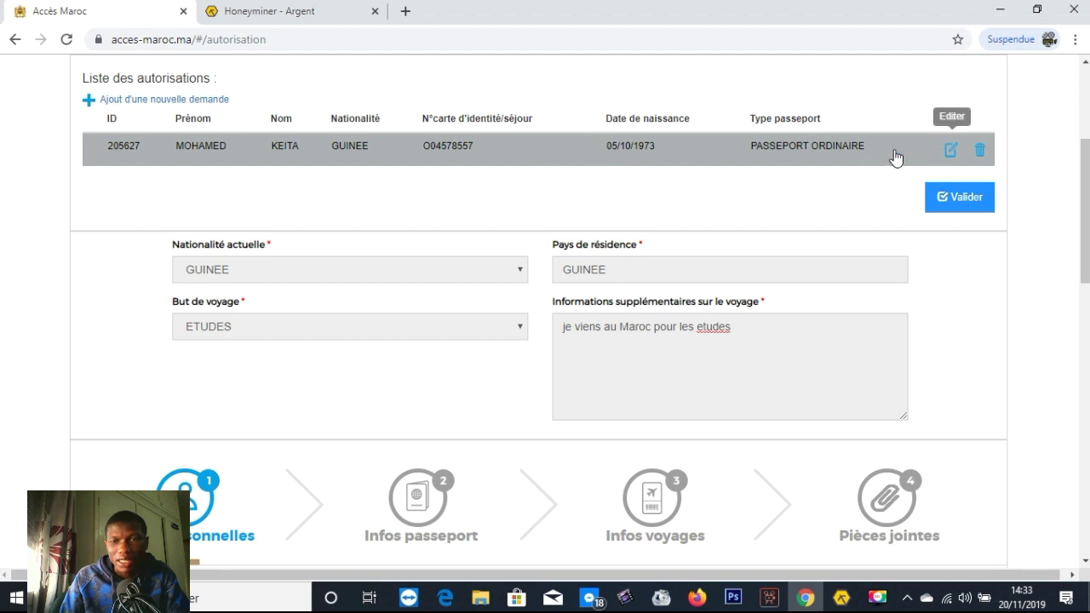
scroll(749, 251, "down", 1)
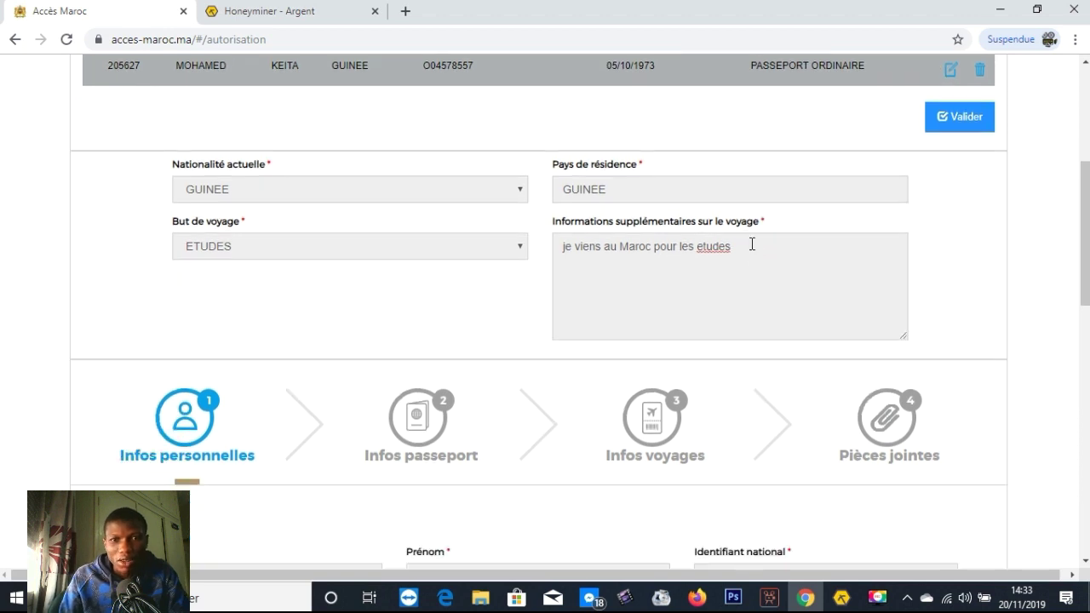
scroll(752, 244, "down", 2)
scroll(751, 242, "down", 2)
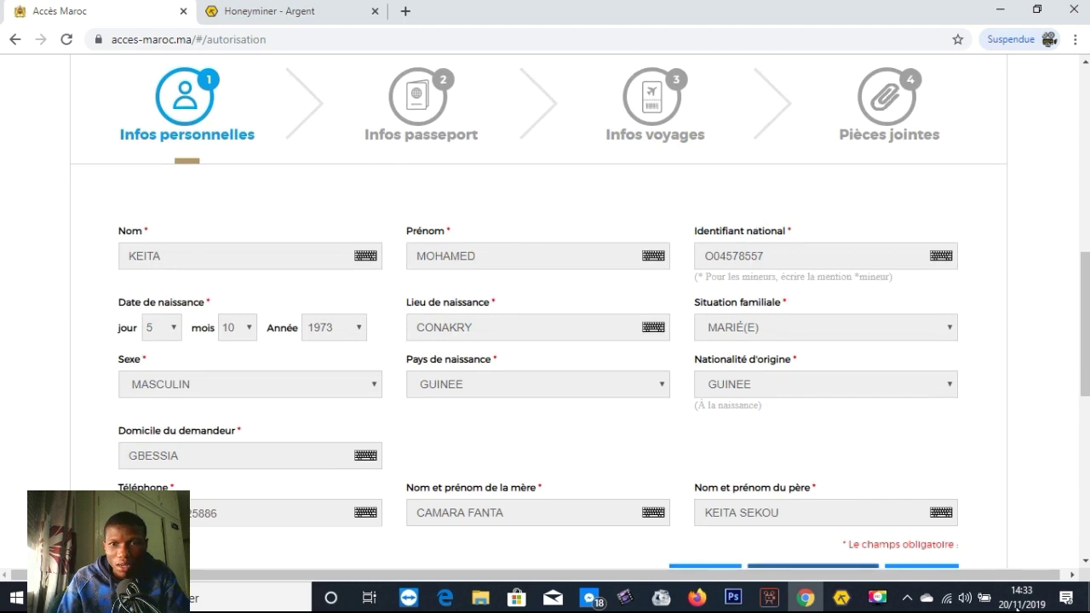
scroll(886, 288, "down", 3)
scroll(861, 236, "up", 2)
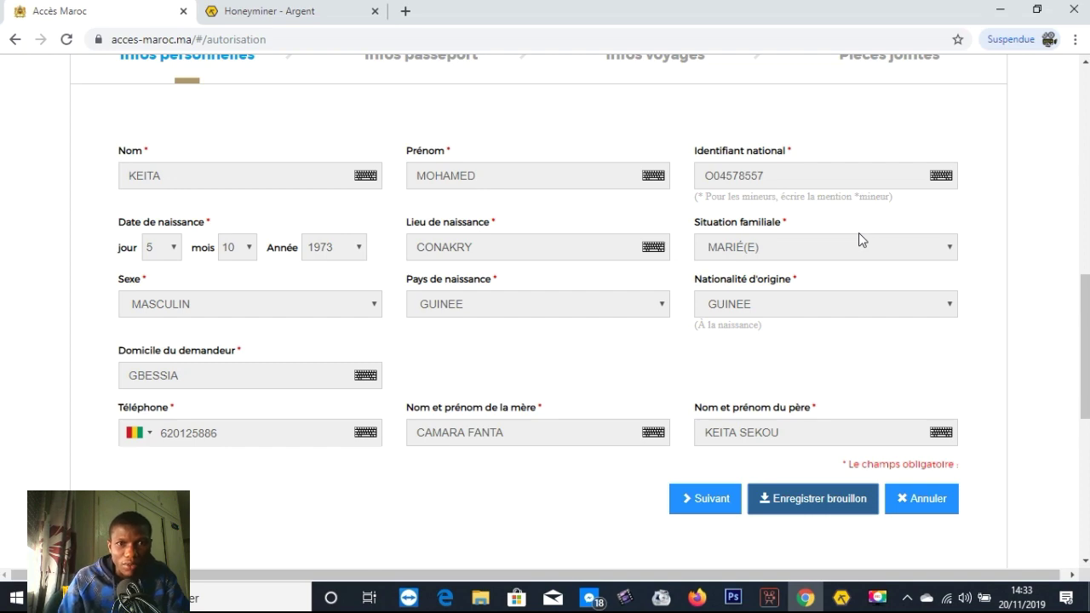
scroll(859, 233, "up", 6)
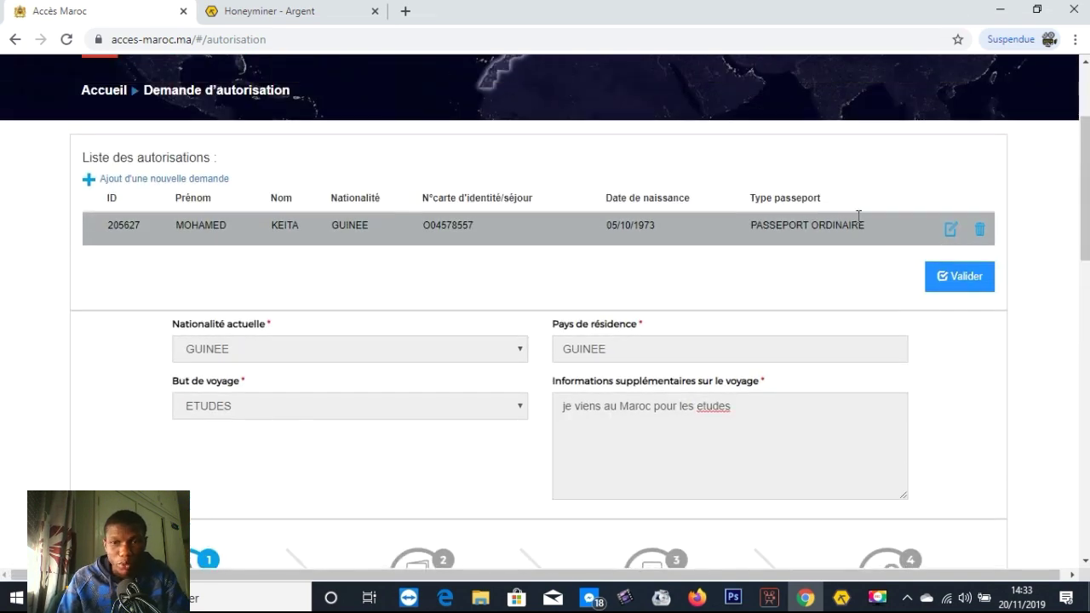